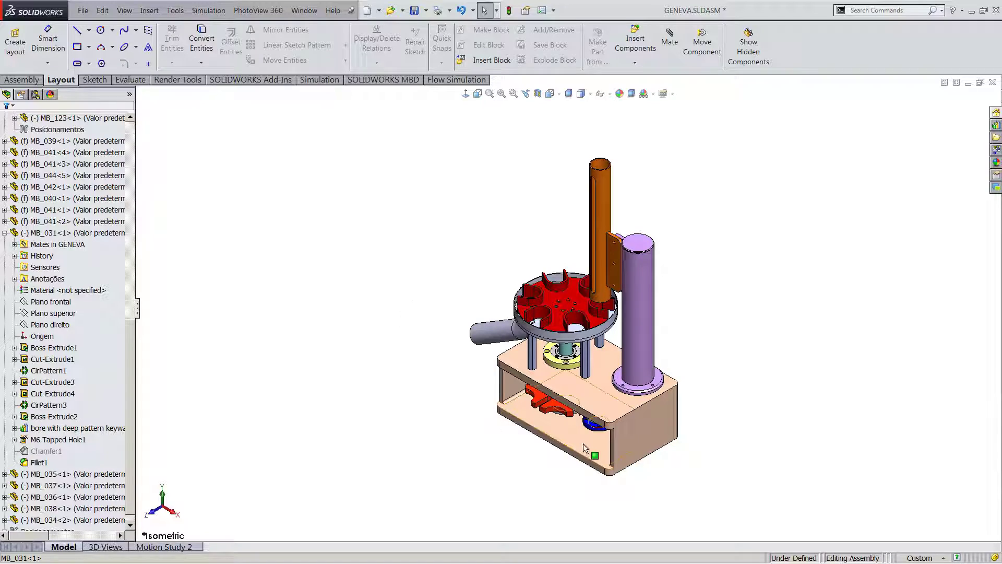
Examine the Geneva assembly and identify components MB_041<2>, MB_041<3> and MB_114<1> in the model.
scroll(669, 305, down, 4)
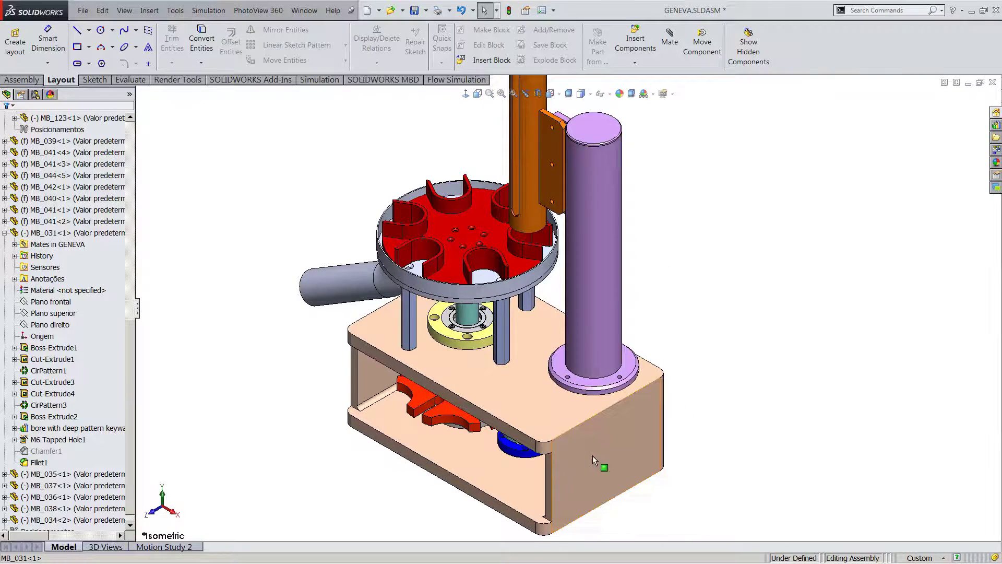
scroll(593, 455, down, 3)
middle_drag(588, 419, 365, 266)
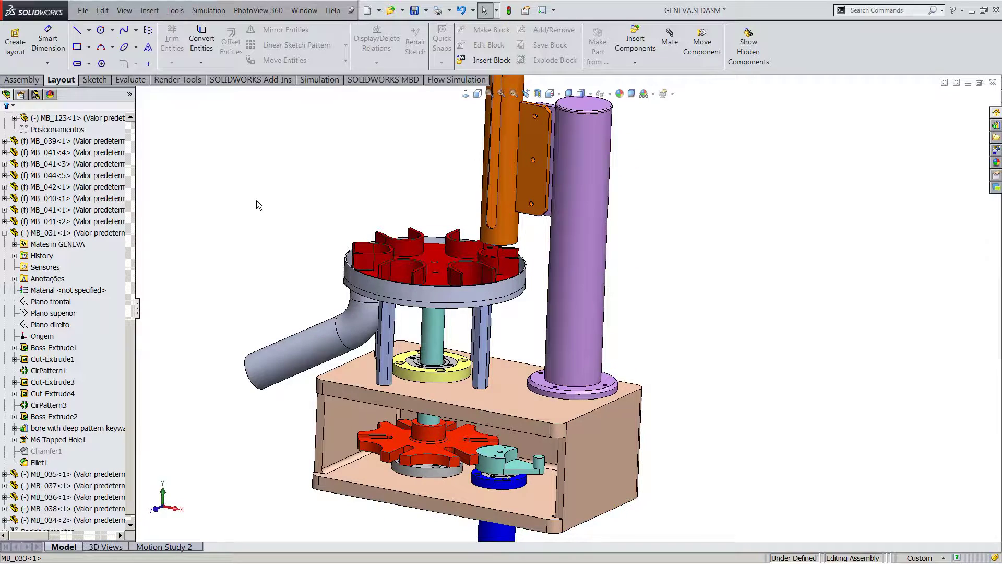
click(211, 206)
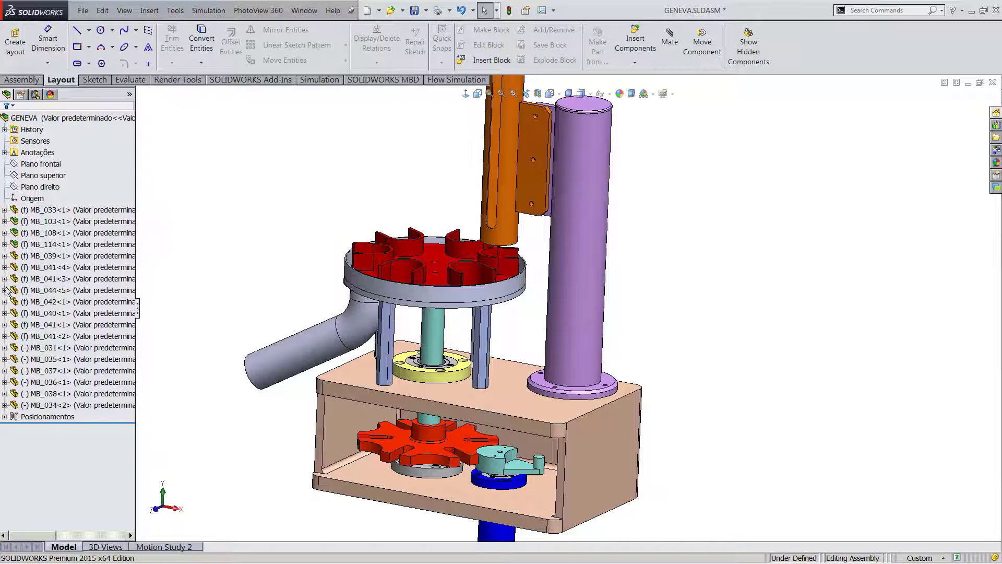
click(35, 338)
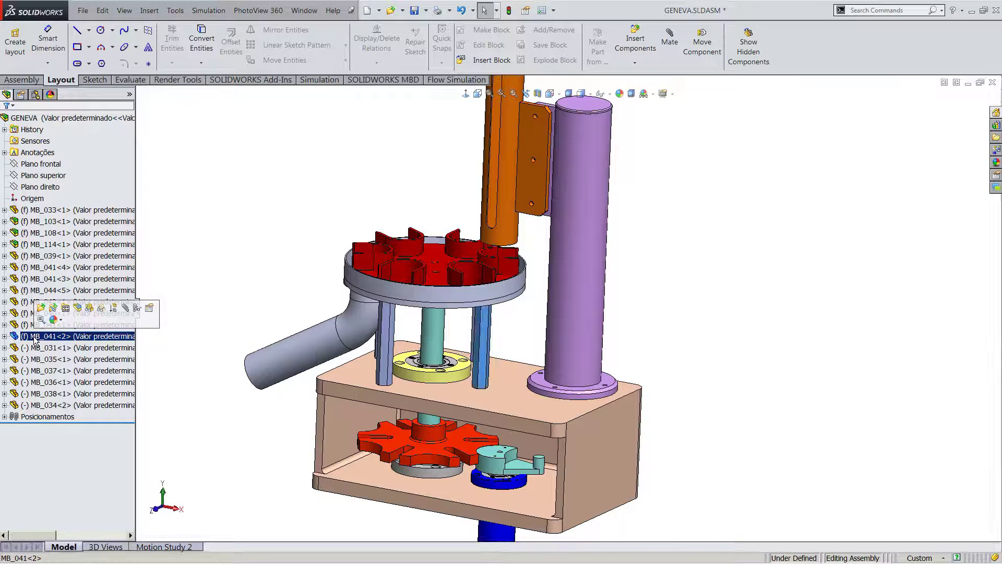
click(35, 279)
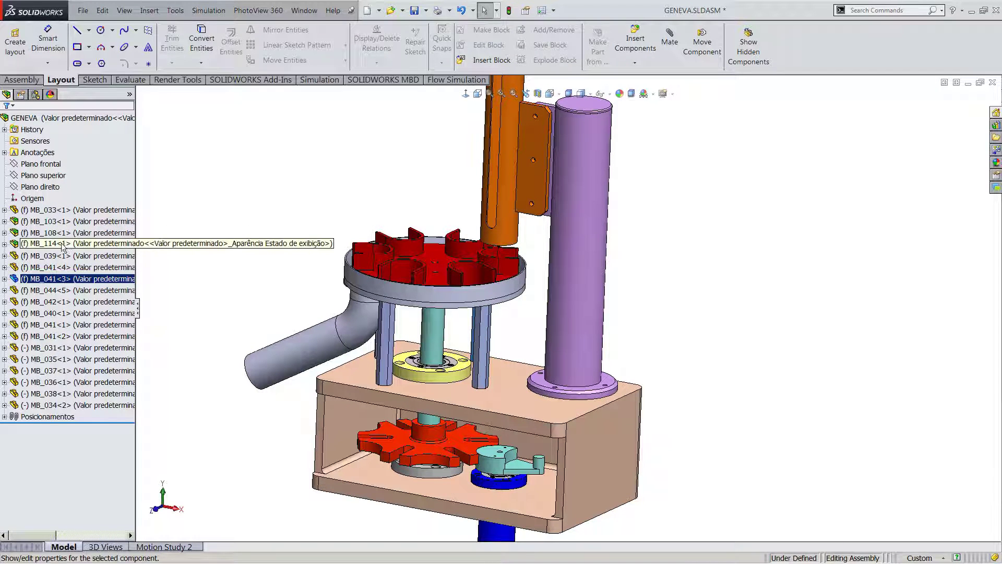
click(58, 244)
click(392, 183)
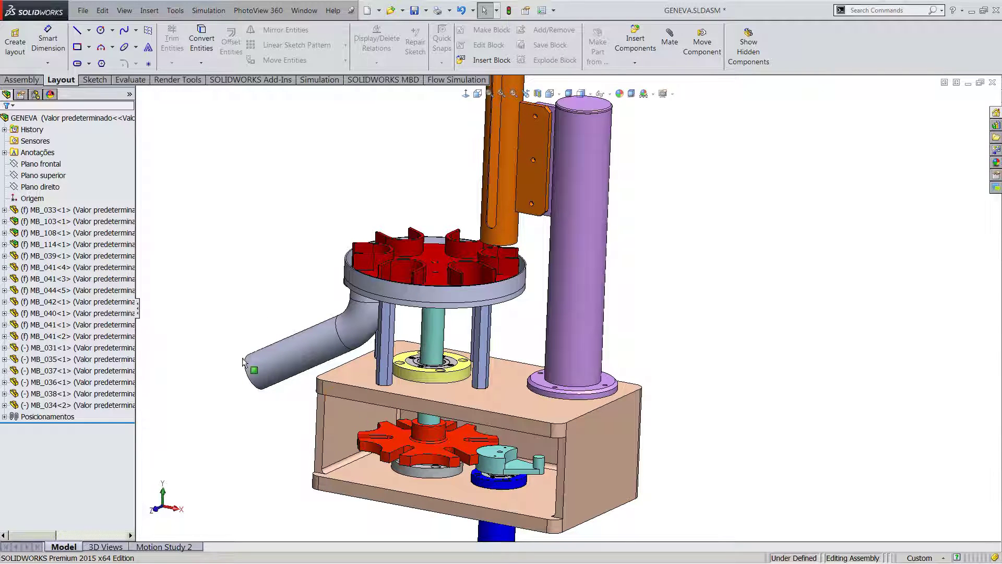
Rotate the turquoise crank MB_034 slightly about its shaft inside the box frame.
scroll(537, 470, down, 8)
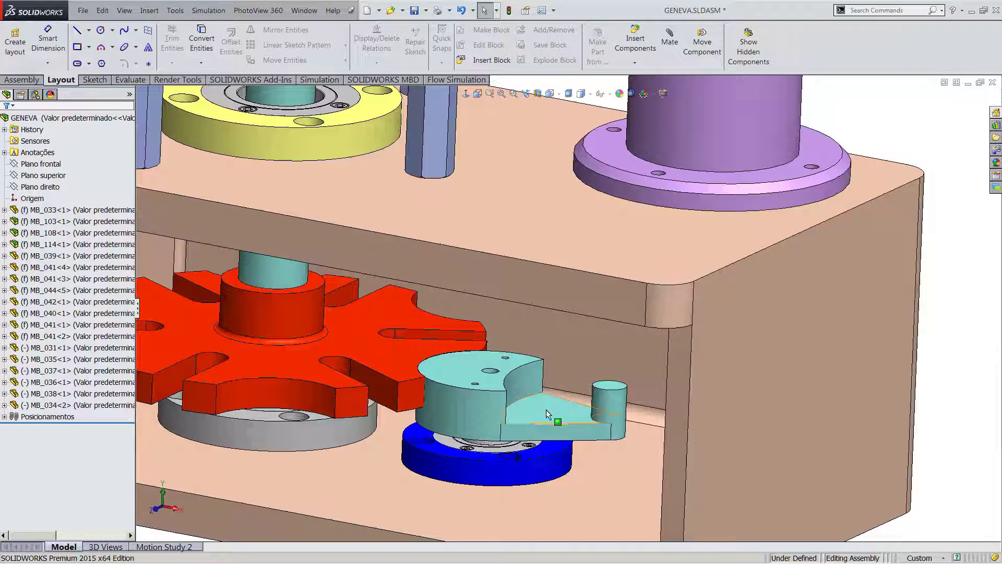
click(543, 420)
mouse_move(543, 421)
mouse_down()
mouse_move(509, 422)
mouse_move(553, 409)
mouse_move(523, 424)
mouse_move(543, 429)
mouse_move(585, 407)
mouse_move(612, 349)
mouse_move(497, 415)
mouse_move(525, 414)
mouse_up()
key(Escape)
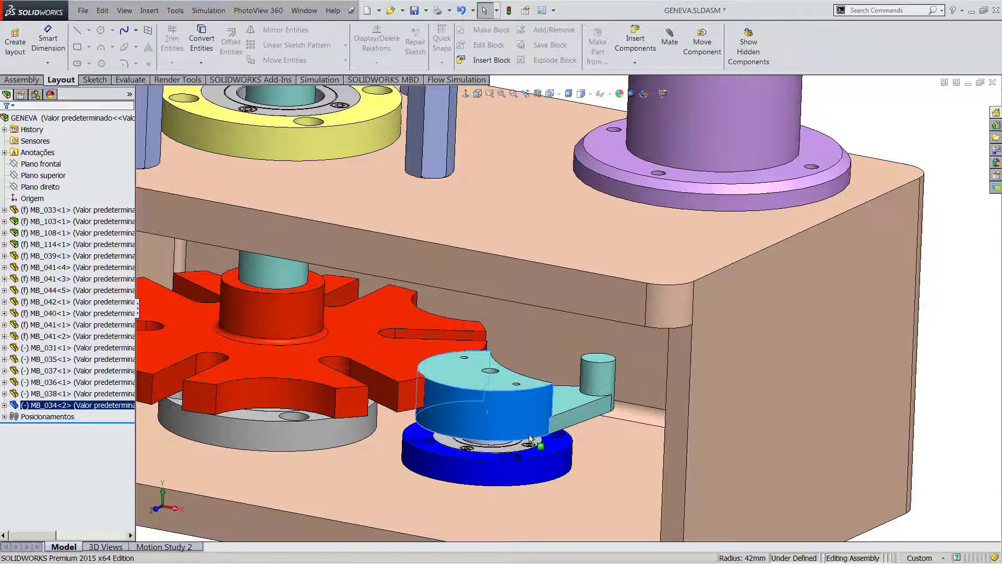
Create a section view parallel to the box frame's outer end face, offset -200 mm through the crank shaft.
scroll(566, 310, up, 3)
click(700, 386)
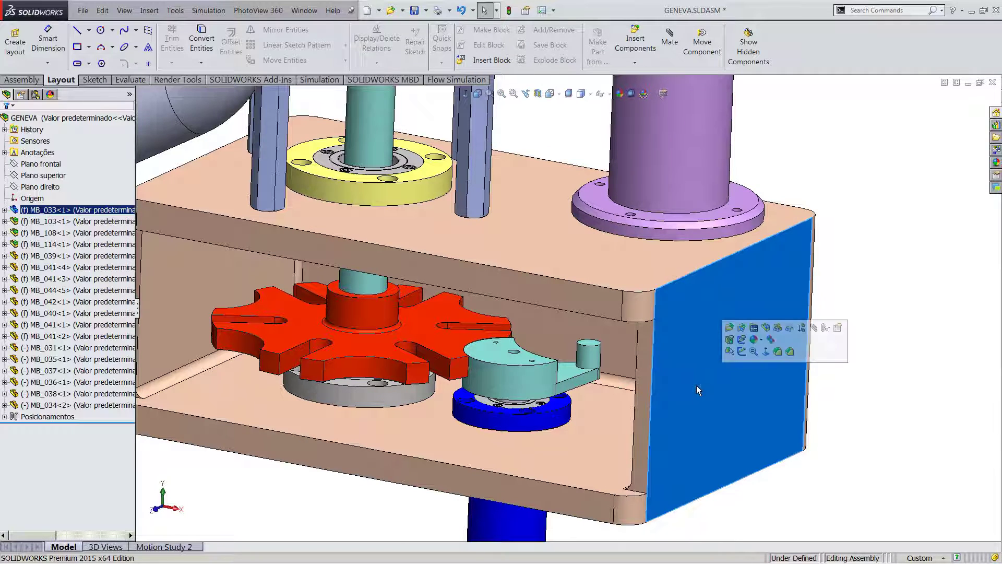
click(537, 94)
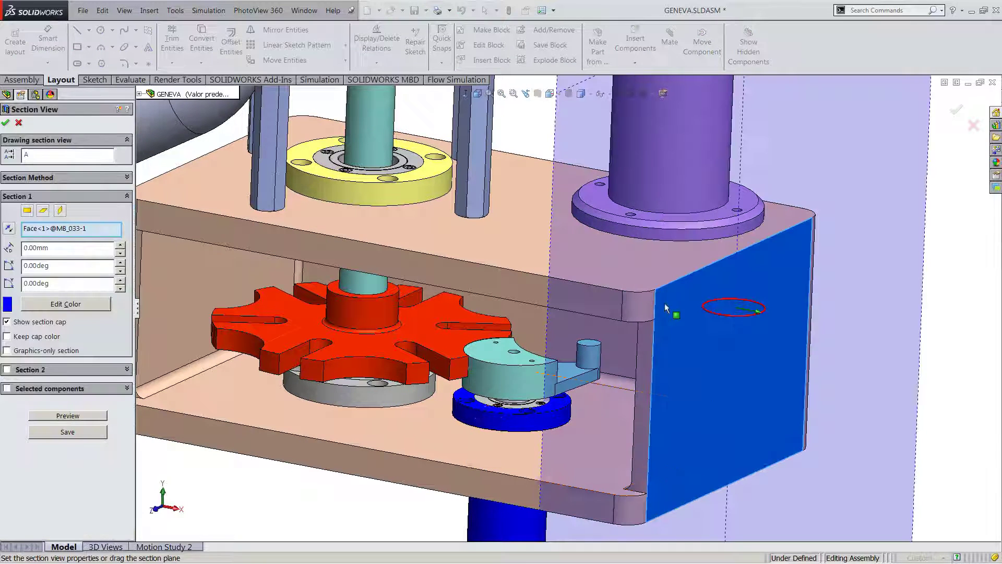
drag(755, 312, 535, 310)
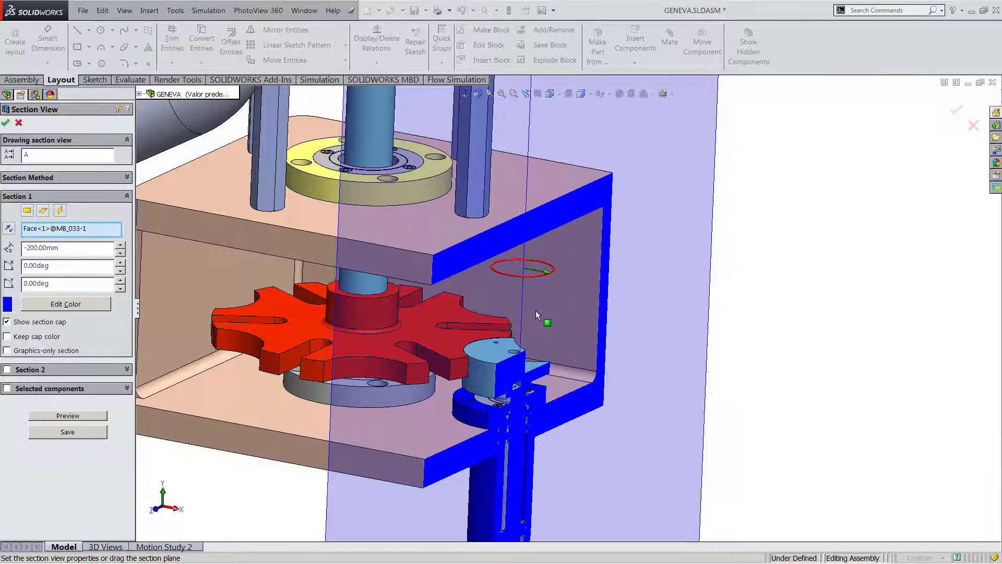
click(6, 123)
Inspect the sectioned crank, drive shaft, bearings and blue housing, and turn off the section view.
middle_drag(605, 401, 496, 386)
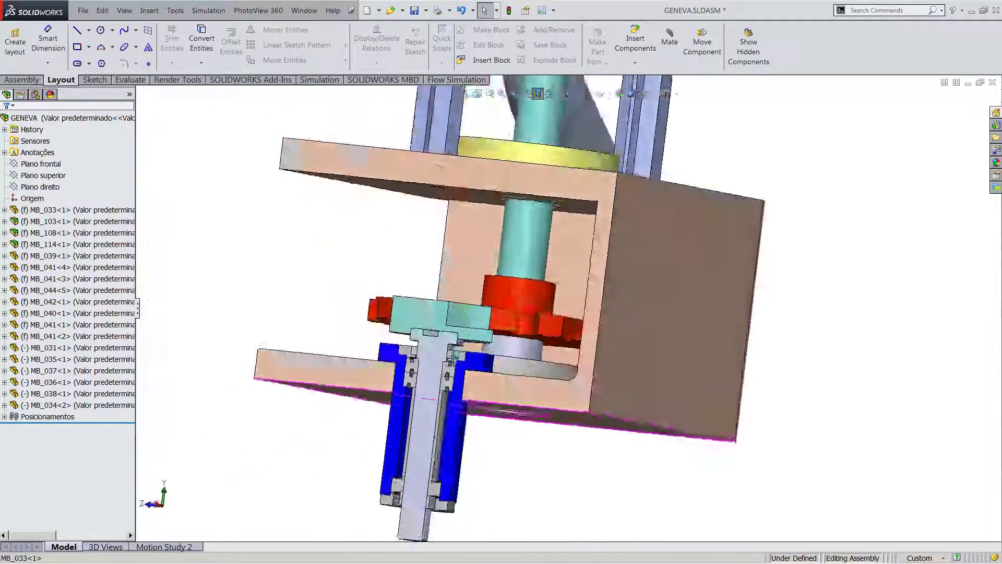
middle_drag(456, 356, 462, 425)
scroll(453, 357, down, 3)
drag(480, 305, 508, 313)
key(Escape)
scroll(425, 313, up, 3)
middle_drag(426, 312, 470, 250)
scroll(459, 311, up, 3)
middle_drag(459, 311, 366, 328)
scroll(417, 329, down, 8)
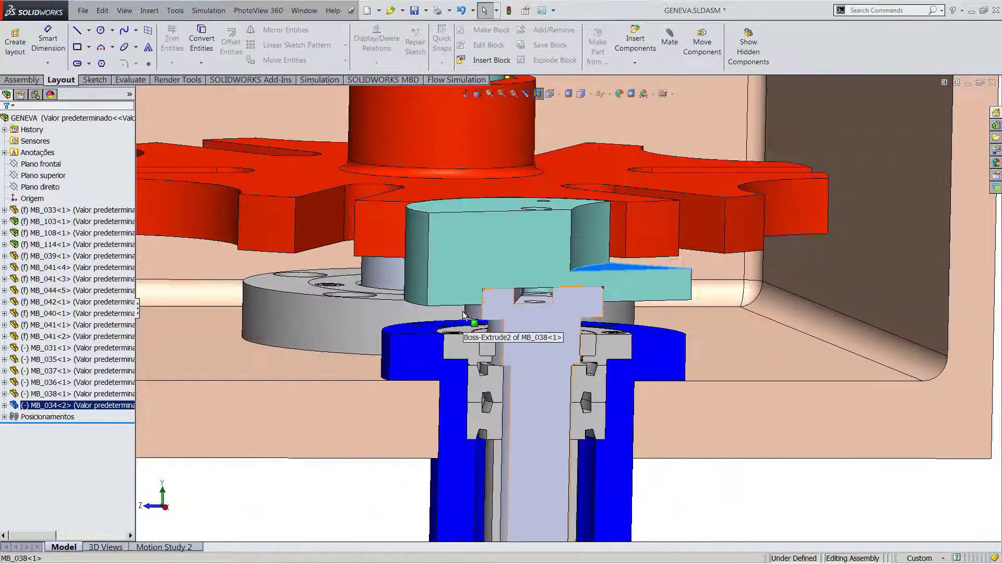
scroll(555, 476, up, 2)
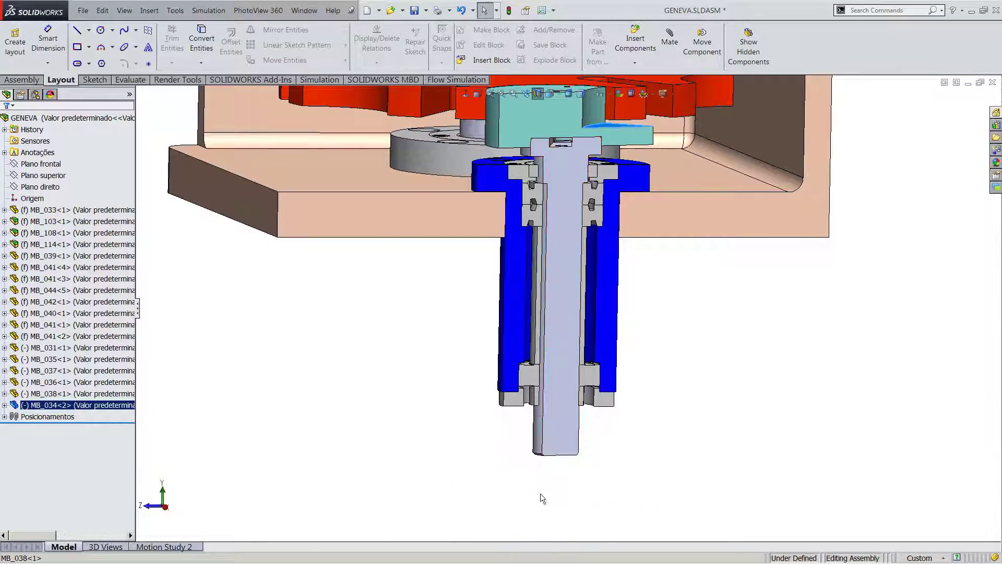
middle_drag(562, 361, 611, 281)
scroll(559, 303, up, 6)
drag(611, 282, 617, 261)
click(687, 405)
scroll(685, 405, down, 3)
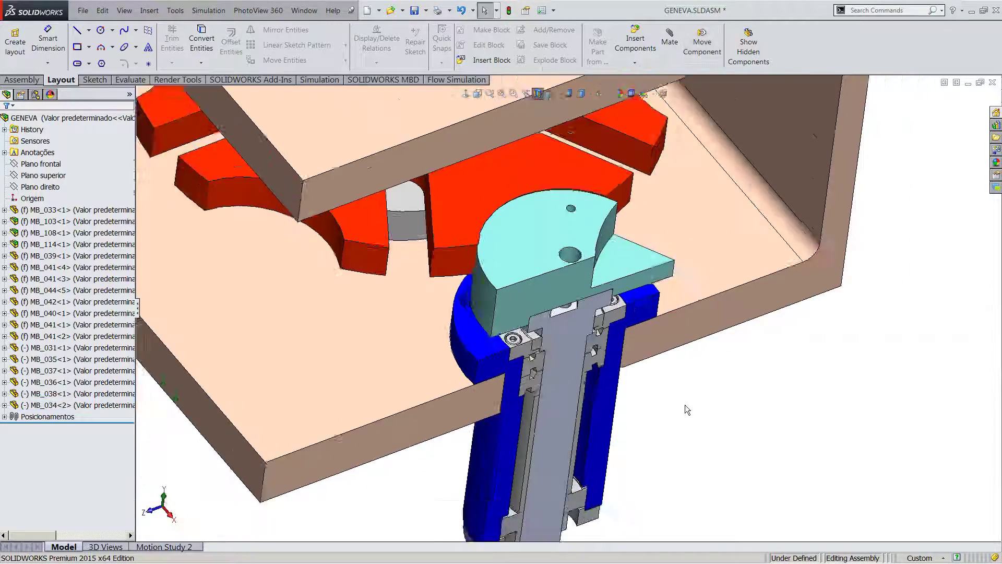
middle_drag(523, 365, 522, 308)
scroll(548, 209, down, 3)
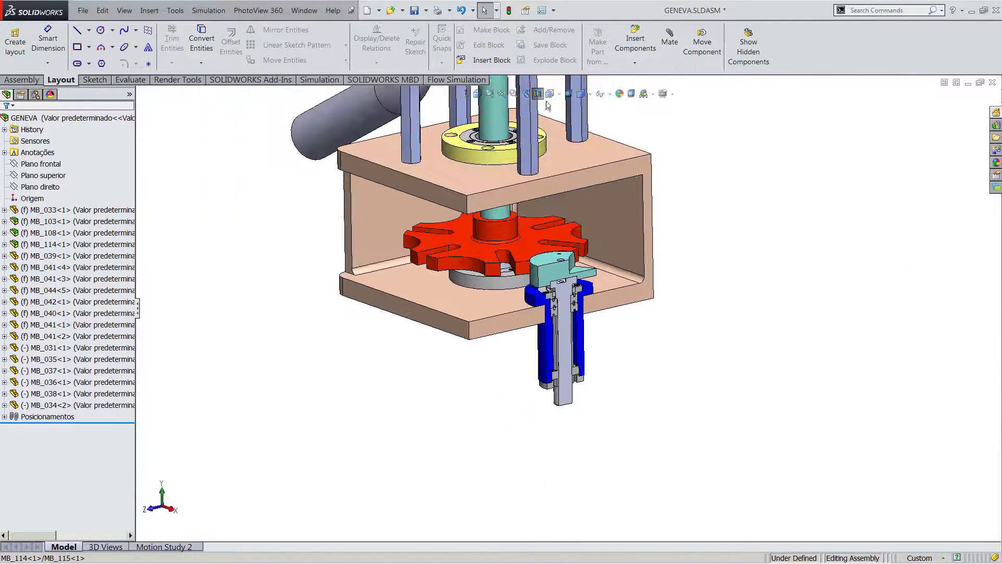
click(538, 94)
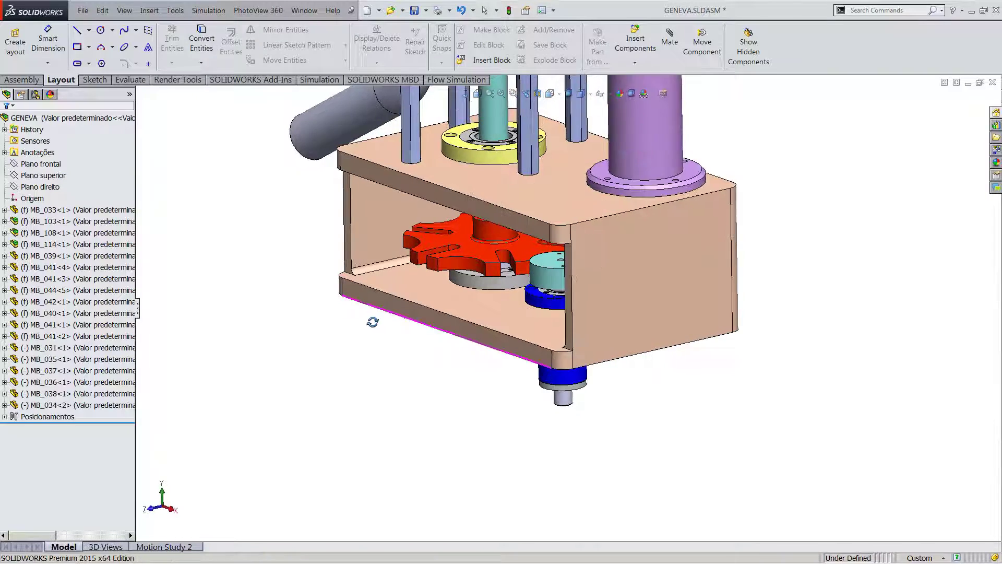
Section the assembly parallel to the box frame's outer end face with an offset of -150 mm.
middle_drag(371, 320, 416, 321)
scroll(416, 320, down, 5)
scroll(549, 219, up, 4)
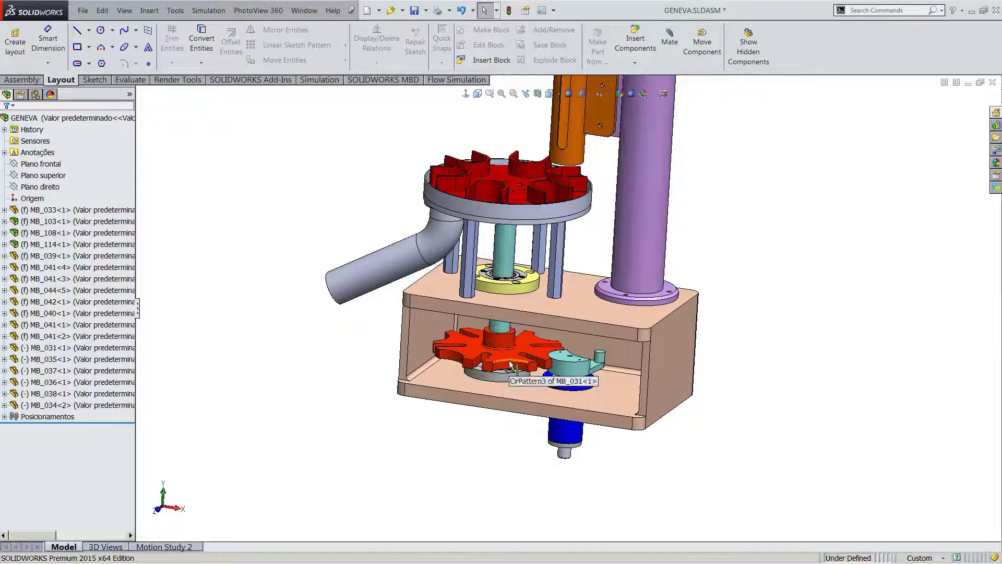
click(678, 360)
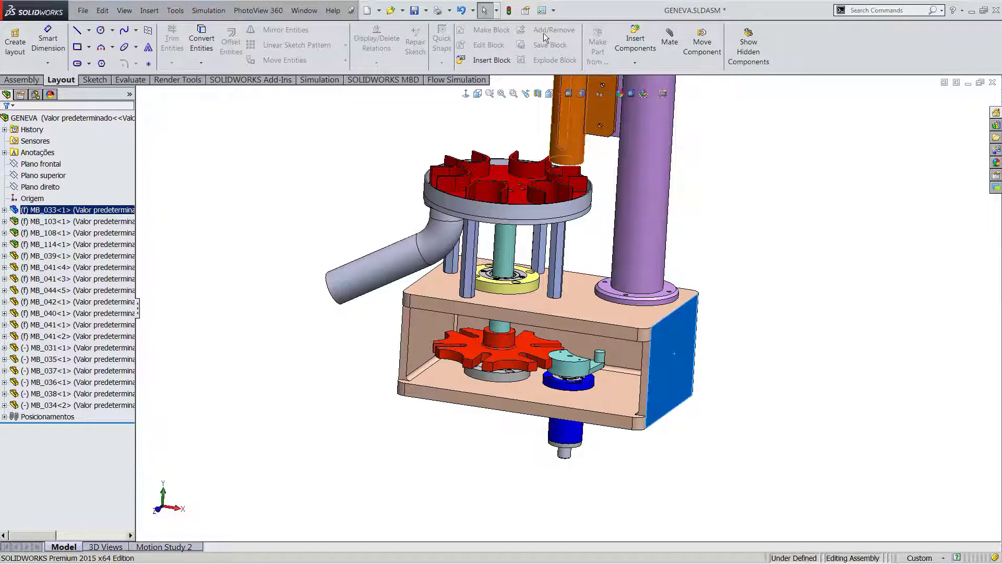
click(537, 94)
drag(698, 214, 736, 217)
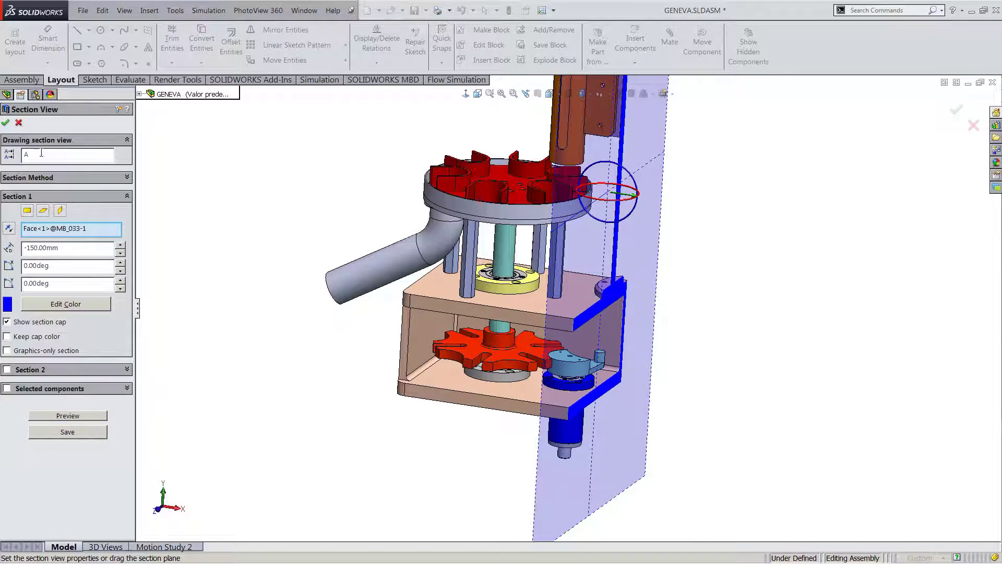
click(5, 122)
Rotate the red Geneva wheel MB_031 slightly about its shaft to check its free movement.
middle_drag(391, 206, 620, 270)
scroll(620, 270, down, 3)
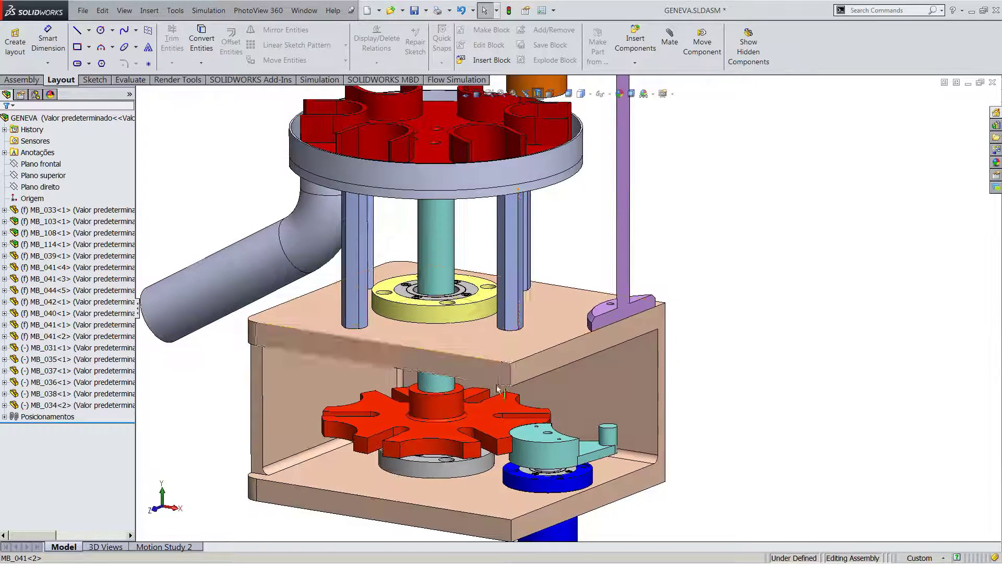
drag(497, 426, 472, 420)
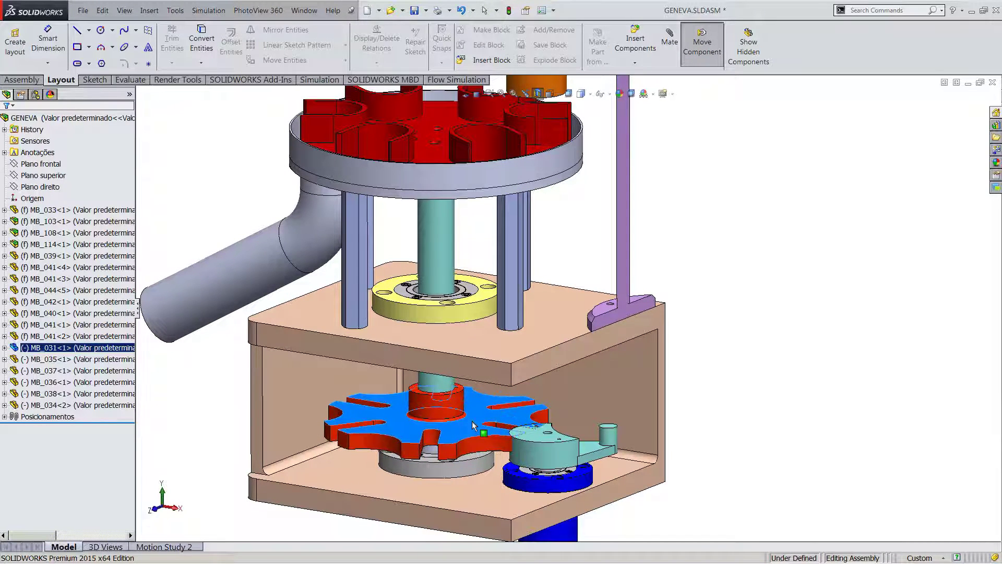
key(Escape)
click(202, 376)
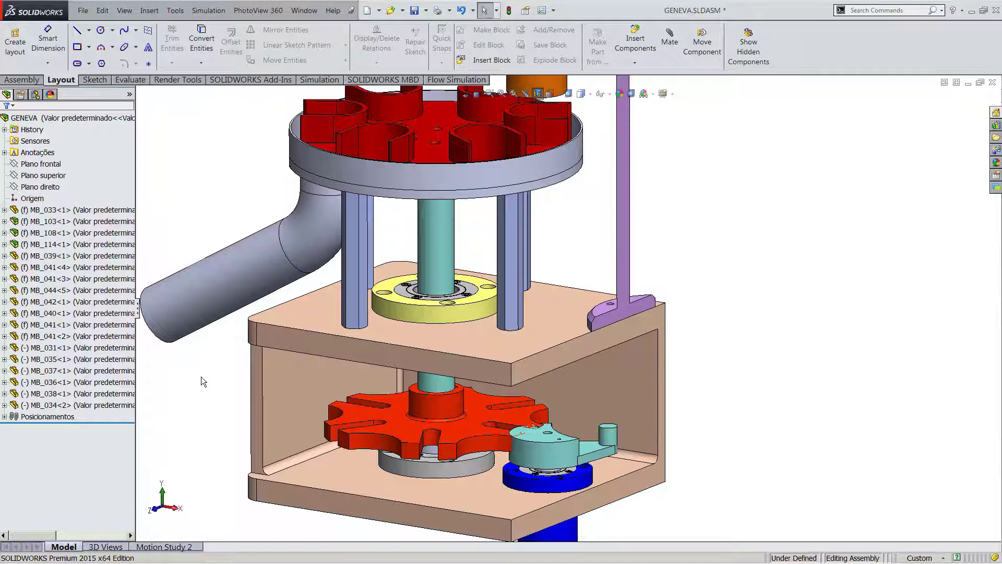
Isolate the Geneva wheel MB_031 together with its shaft MB_036.
click(426, 393)
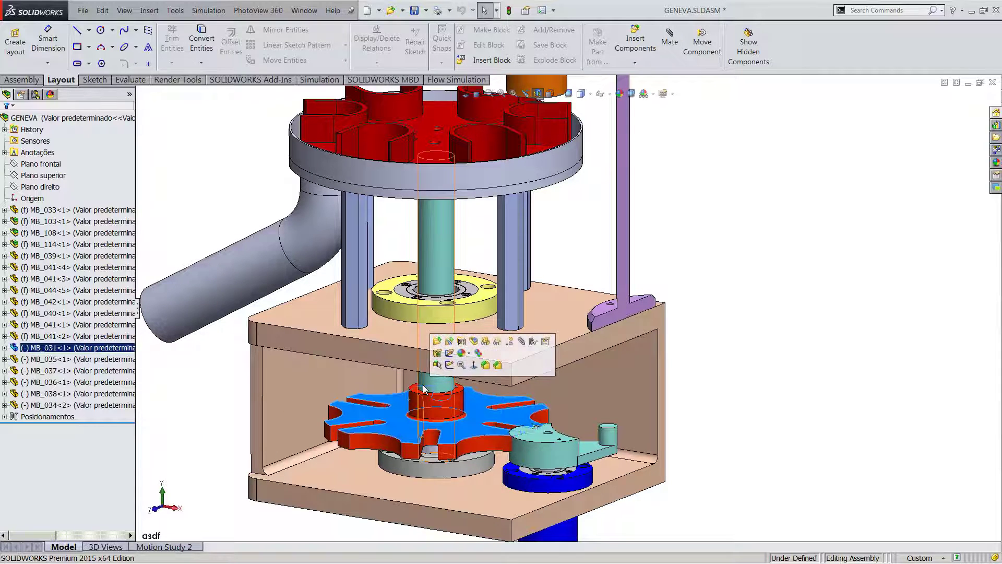
ctrl+click(424, 388)
right_click(424, 389)
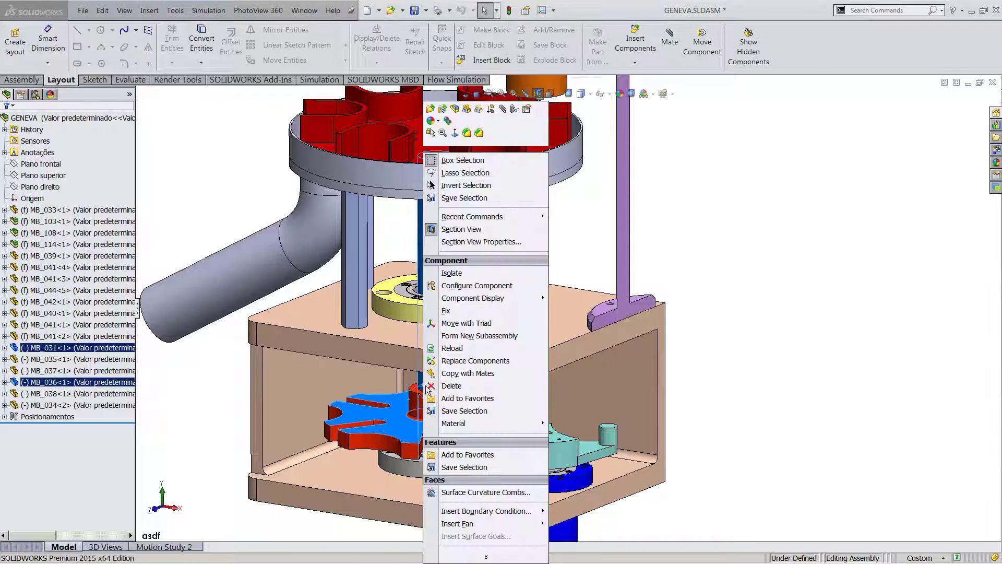
click(449, 272)
Mate the side face of the shaft's keyway to the matching keyway face in the Geneva wheel's bore.
middle_drag(421, 398, 443, 400)
drag(443, 400, 501, 542)
drag(506, 469, 511, 418)
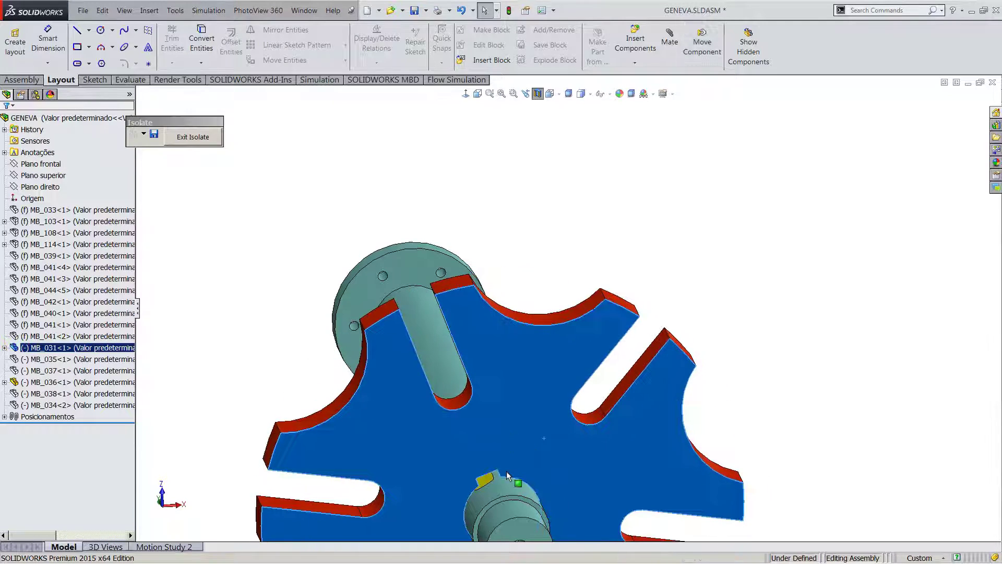
scroll(512, 418, down, 5)
middle_drag(511, 417, 475, 413)
click(475, 413)
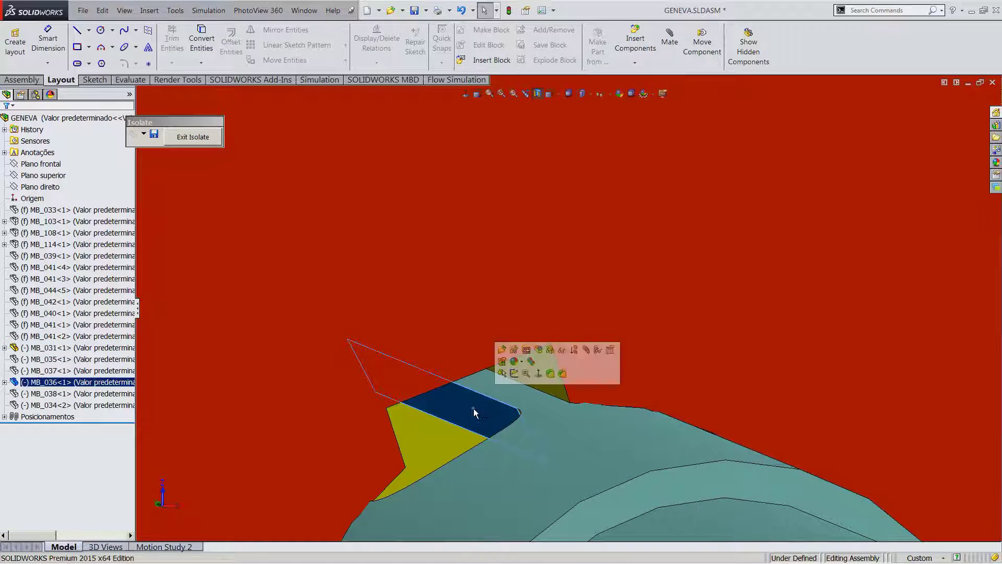
click(537, 379)
click(538, 380)
key(Return)
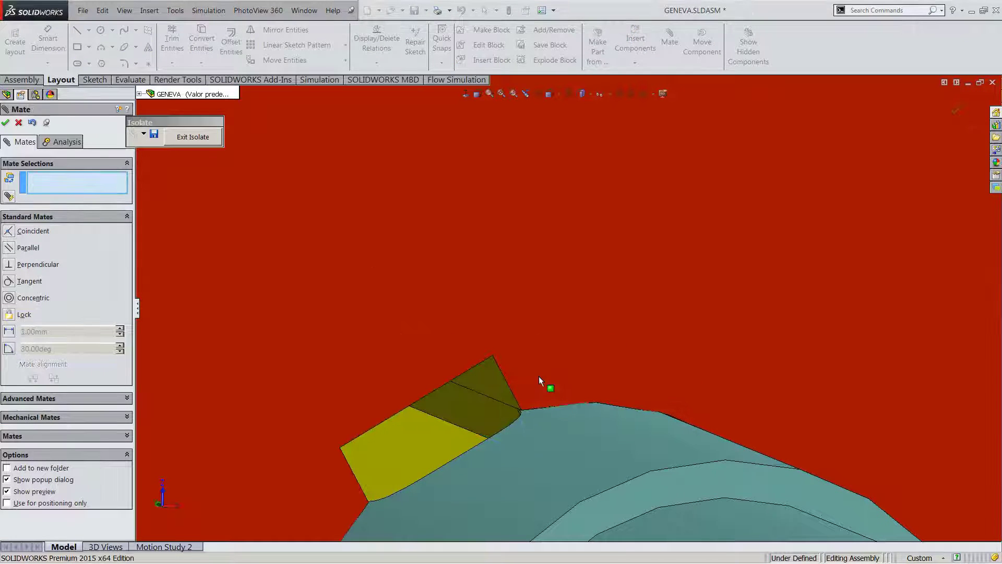
Exit the isolated view to restore the full assembly and finish the Mate command.
key(ctrl+7)
click(200, 139)
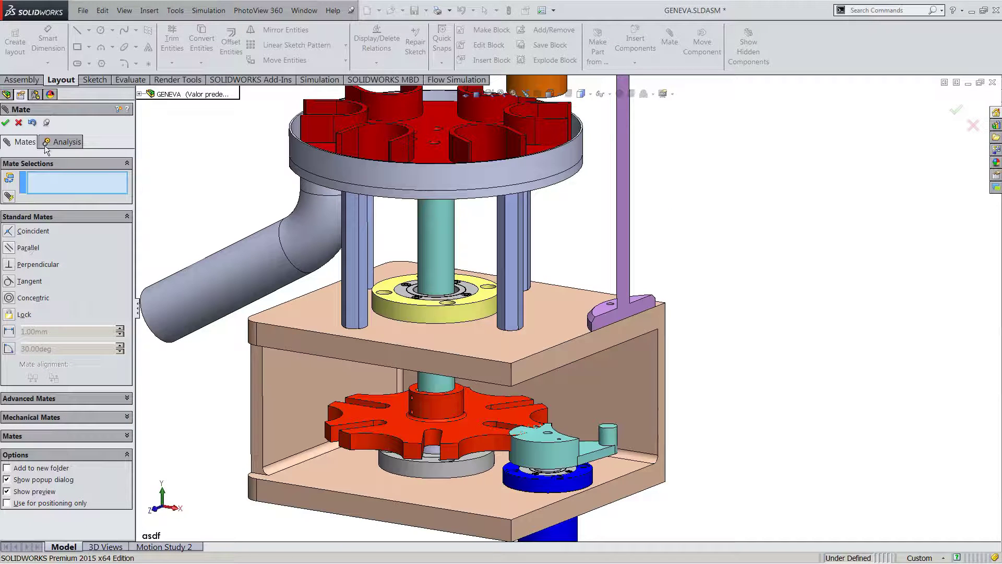
click(5, 123)
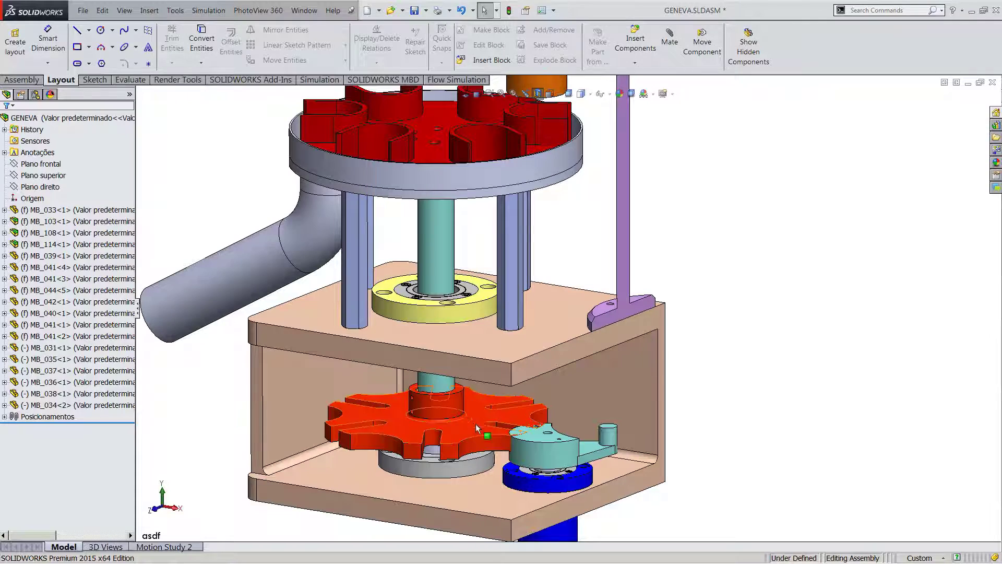
Rotate the Geneva wheel with its shaft until its rim no longer overlaps the turquoise crank disc.
drag(486, 431, 438, 423)
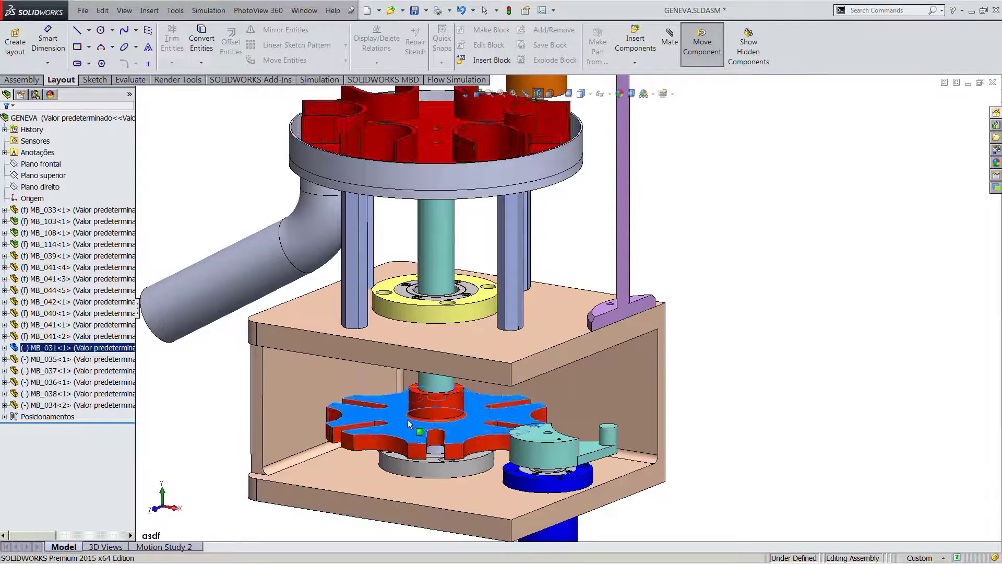
key(Escape)
scroll(470, 396, down, 5)
scroll(476, 374, up, 5)
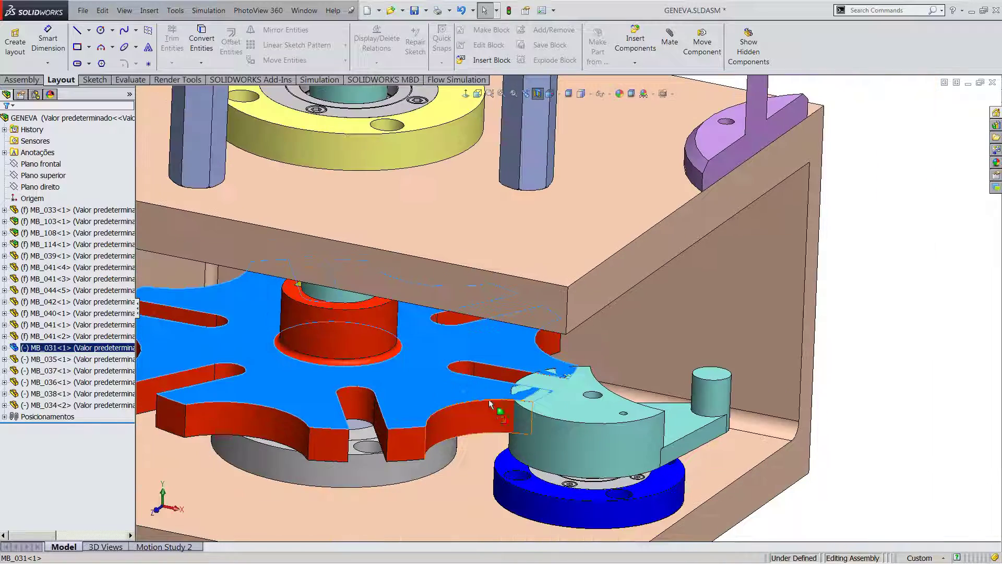
drag(478, 397, 390, 396)
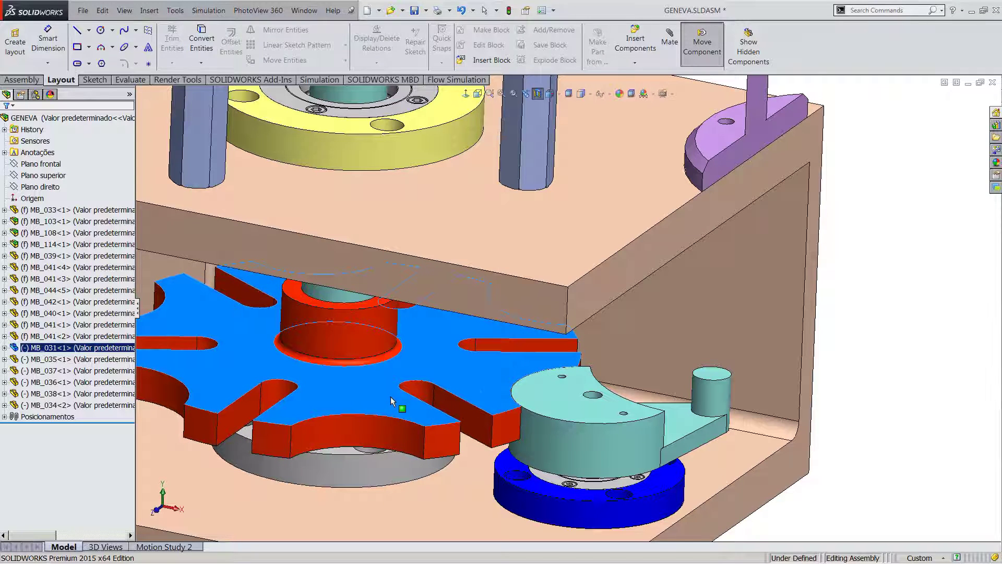
key(Escape)
click(887, 313)
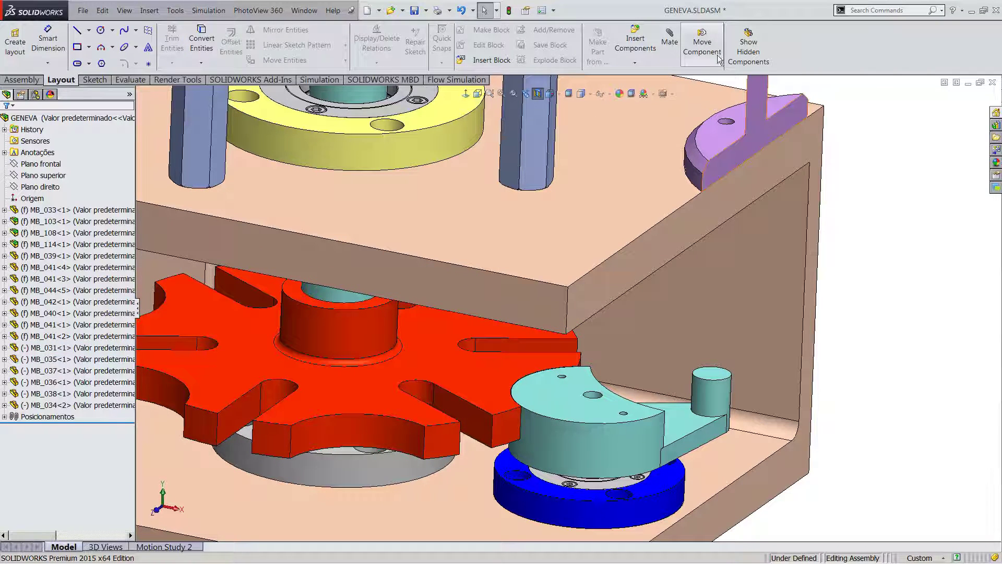
Set Move Component to Physical Dynamics between only the Geneva wheel MB_031 and the crank MB_034, ready for dragging.
click(691, 54)
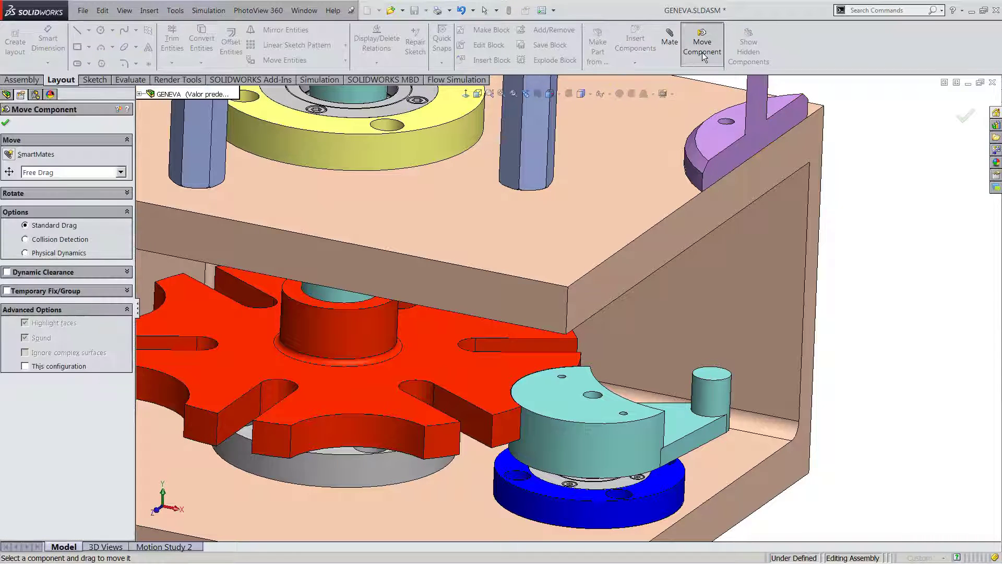
click(26, 255)
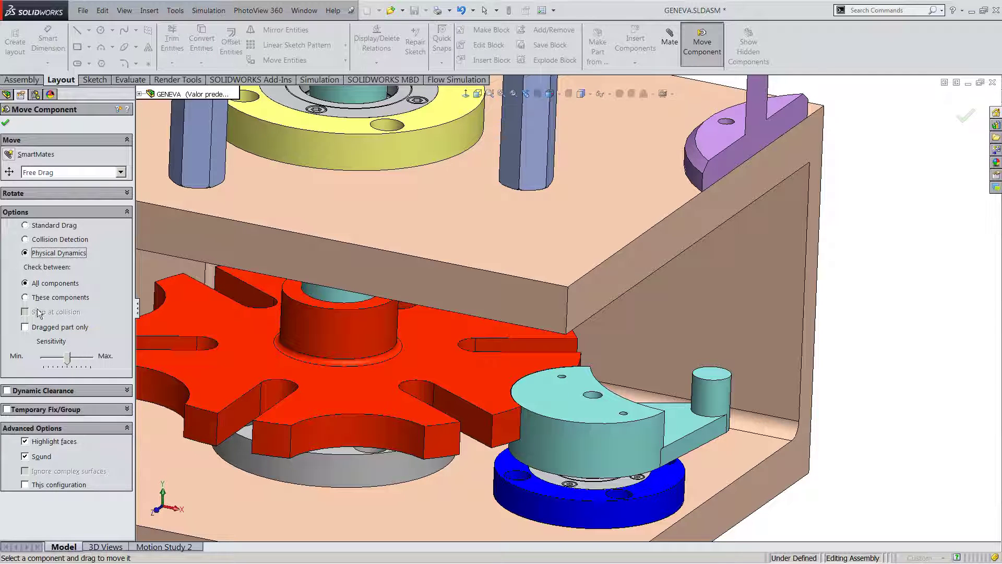
click(25, 297)
click(468, 361)
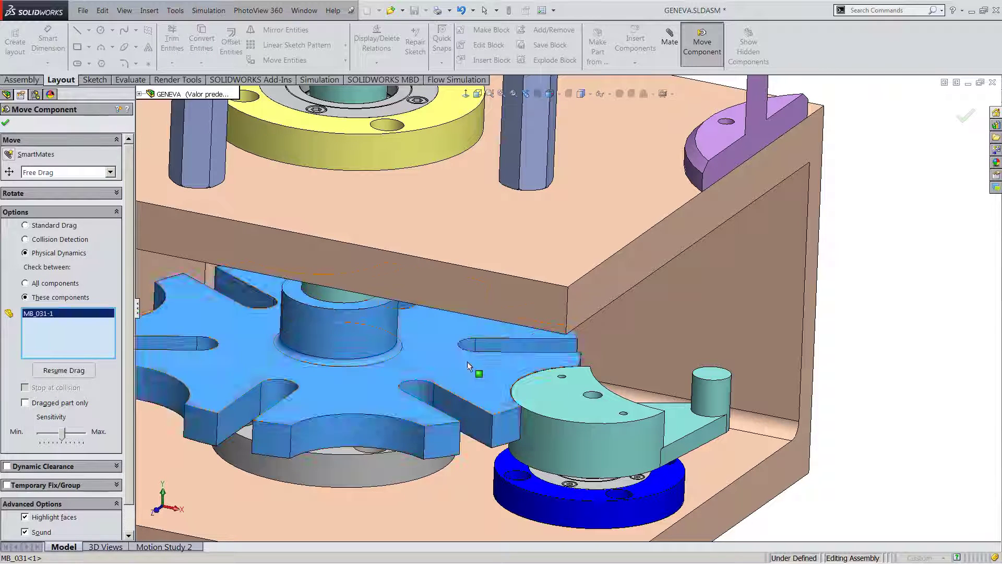
click(532, 404)
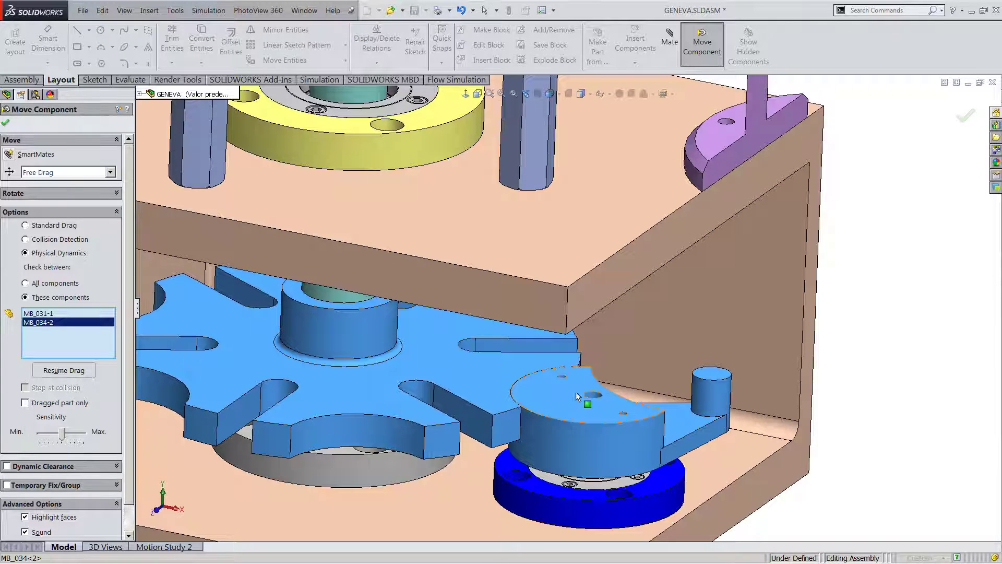
click(63, 370)
Swing the crank pin around to the rim of the Geneva wheel and finish Move Component.
drag(702, 396, 485, 402)
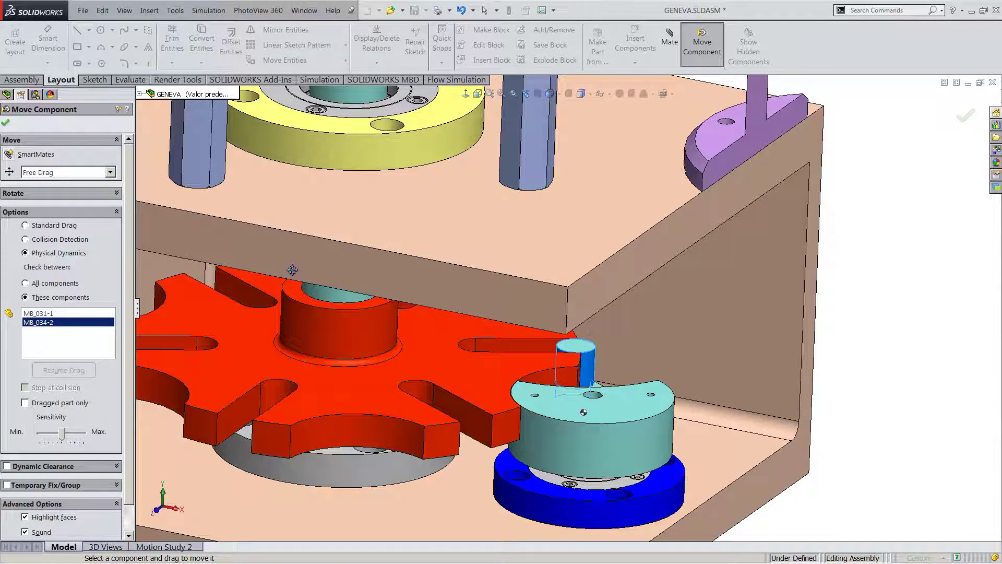
click(6, 124)
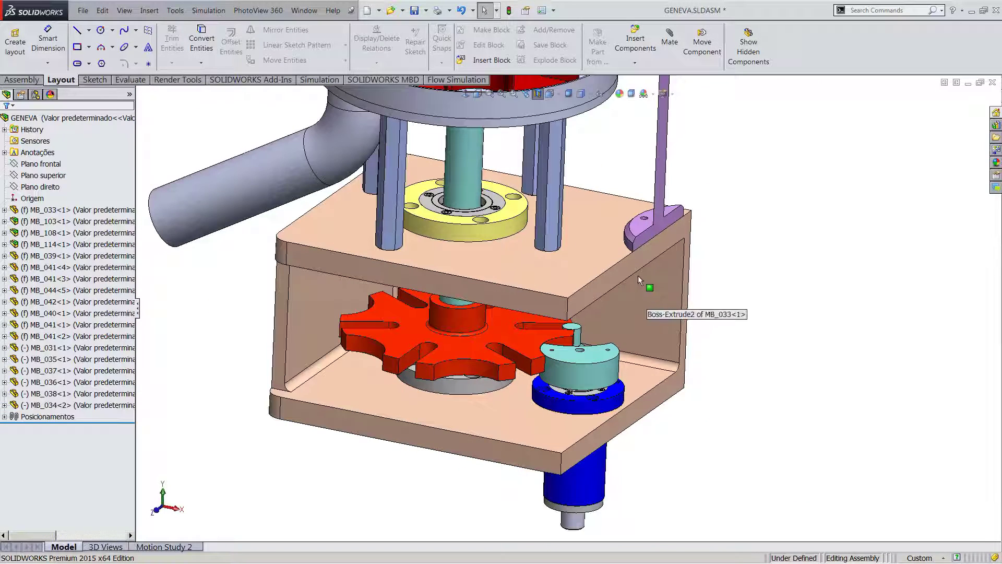
Section the assembly parallel to the frame MB_033 face at an offset of -350 mm, through the main shaft.
scroll(652, 276, up, 3)
scroll(583, 119, down, 2)
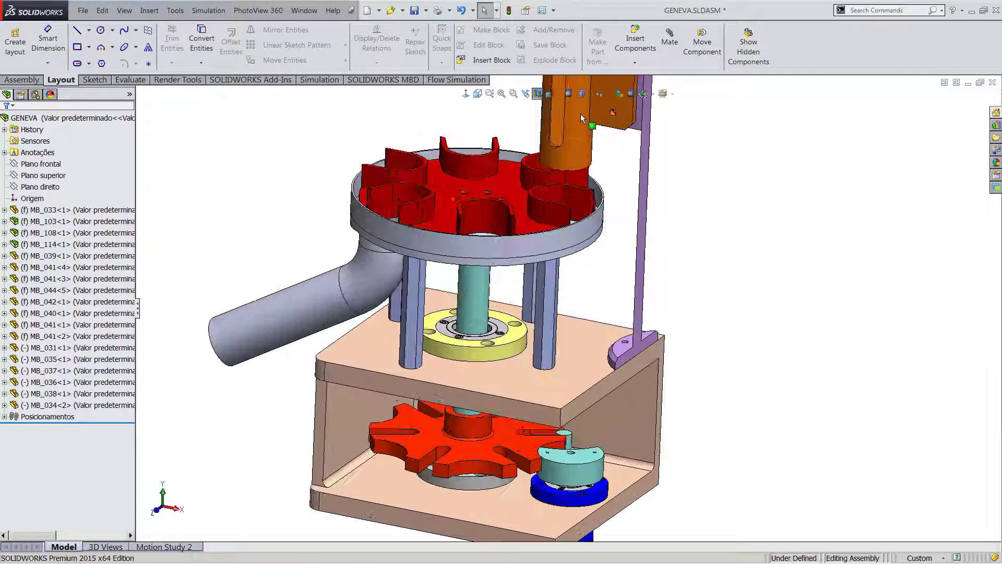
click(536, 94)
click(588, 453)
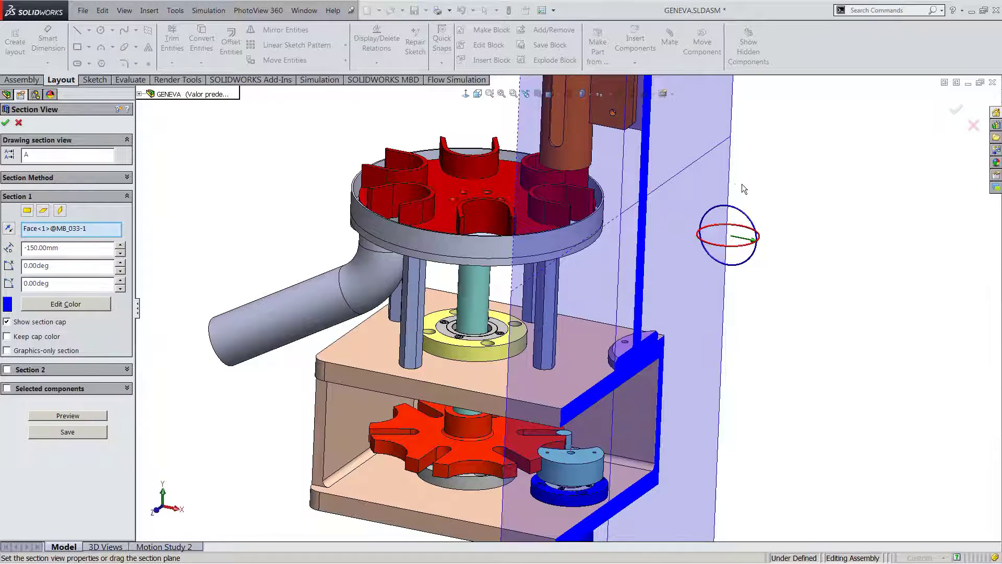
drag(756, 241, 608, 221)
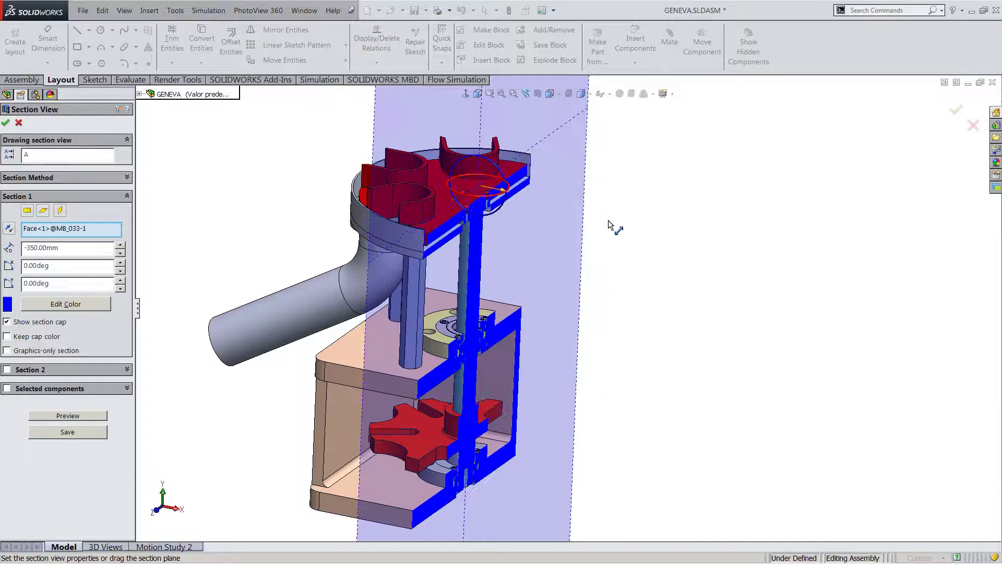
click(6, 123)
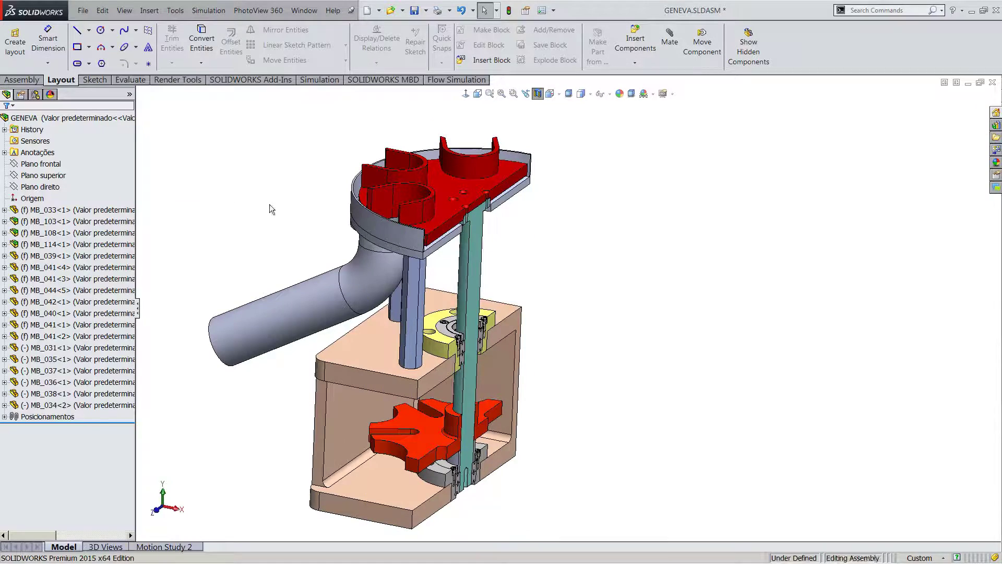
Examine the sectioned lower end of the shaft, including its bearings, spacer, bearing housing and M12 tapped hole.
scroll(503, 454, down, 10)
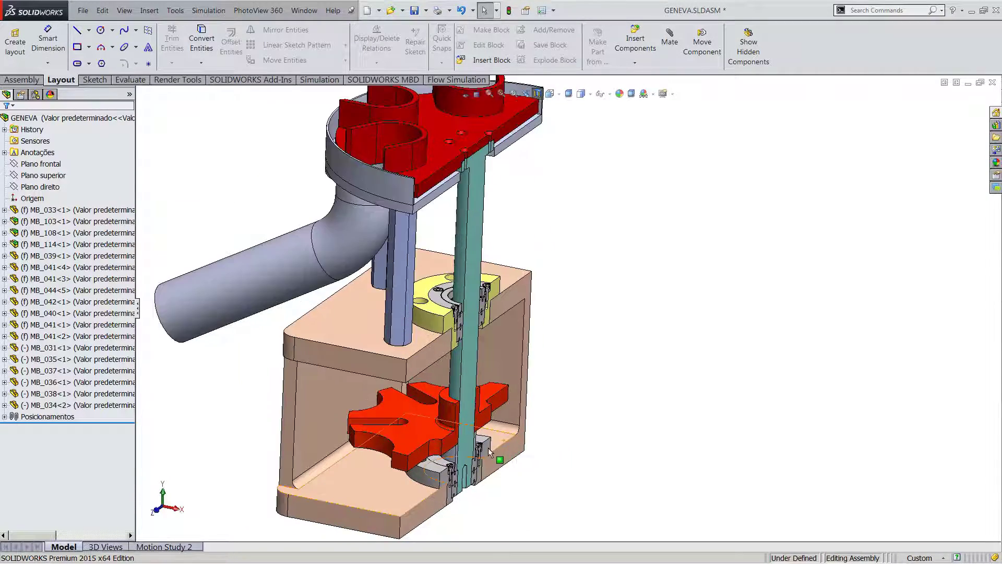
middle_drag(465, 425, 387, 393)
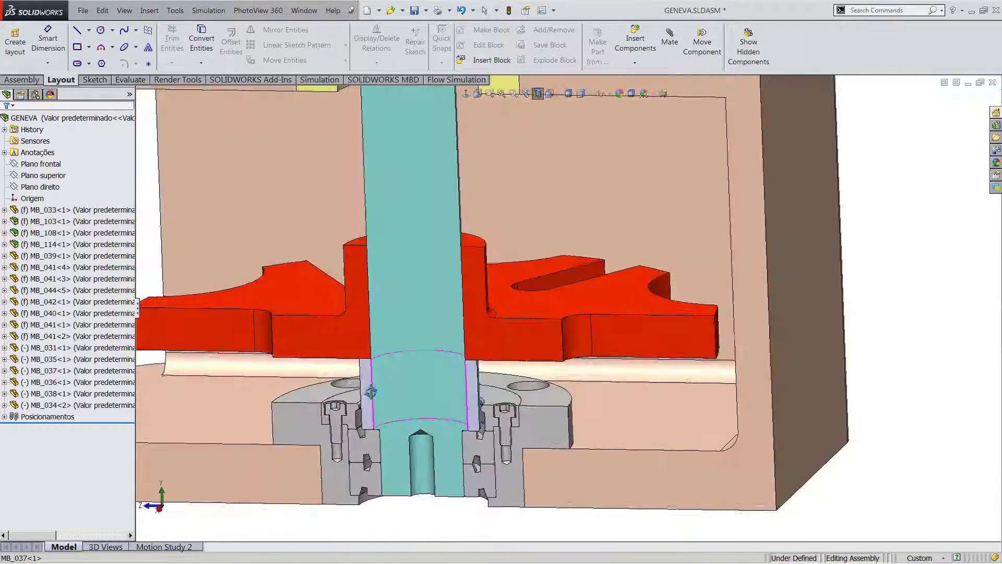
scroll(387, 392, up, 3)
scroll(387, 392, down, 6)
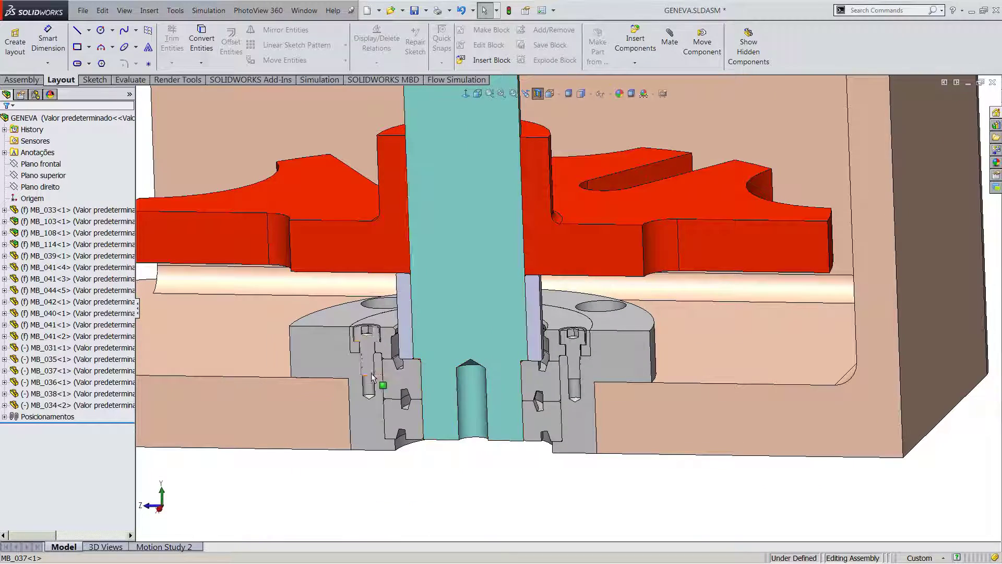
middle_drag(544, 308, 580, 220)
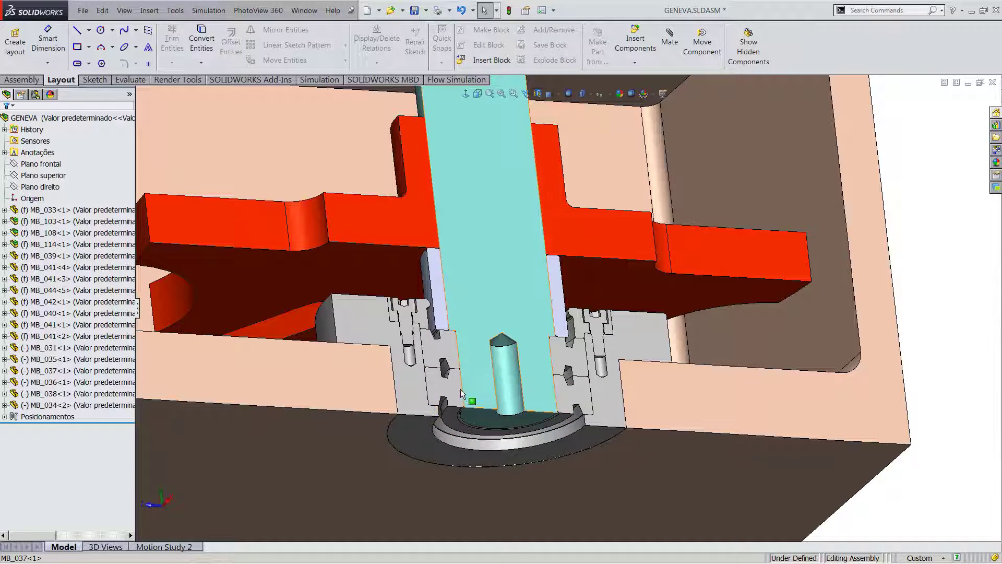
click(495, 365)
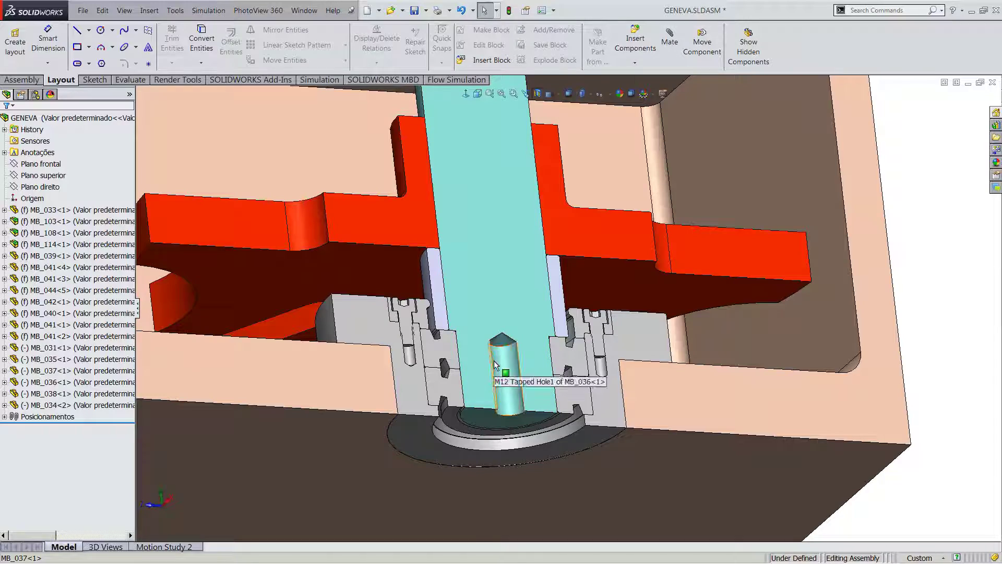
scroll(495, 364, up, 5)
middle_drag(494, 360, 555, 375)
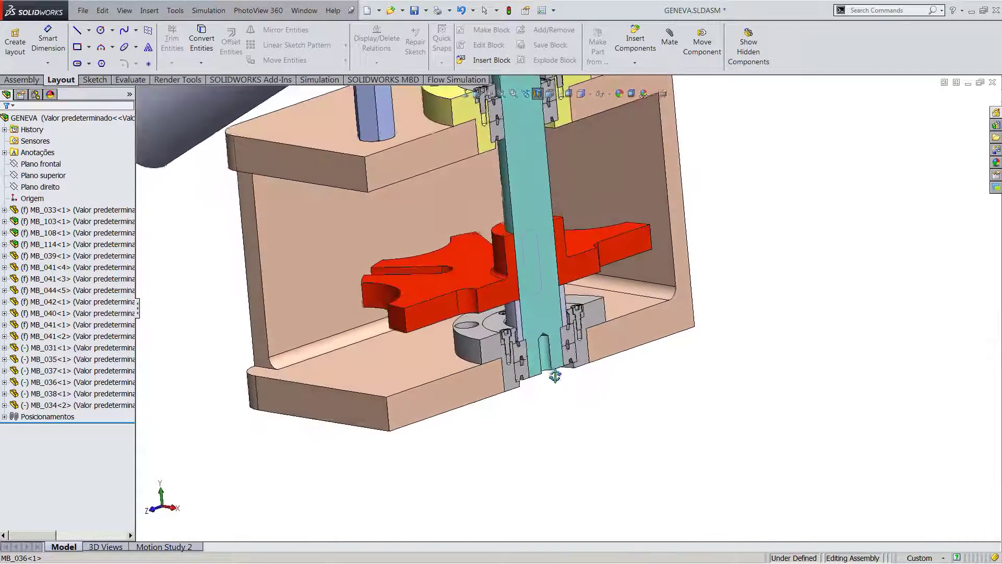
scroll(514, 316, down, 3)
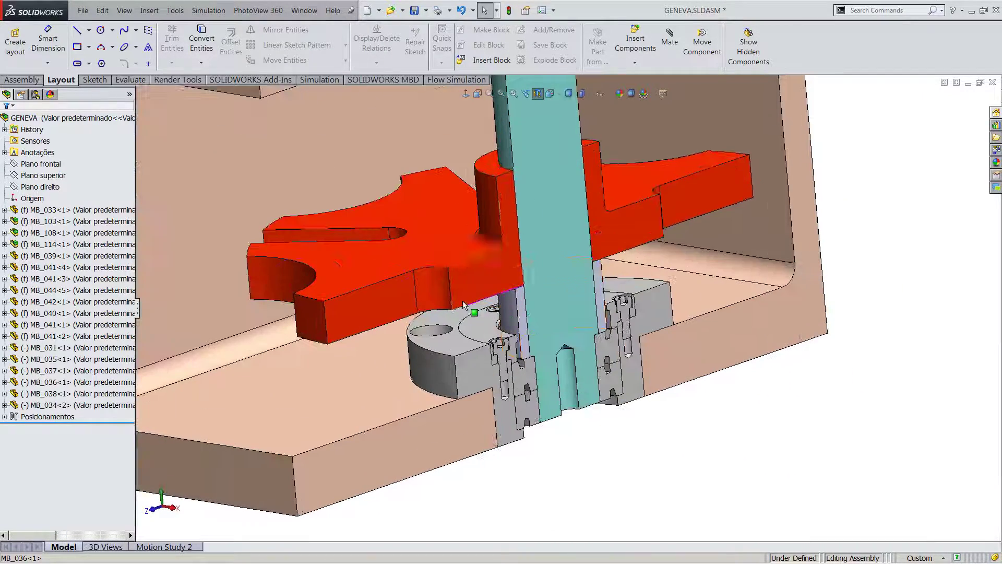
Rotate the Geneva wheel slightly about its shaft axis in the sectioned assembly and clear the selection.
scroll(463, 303, up, 2)
middle_drag(463, 302, 525, 257)
middle_drag(465, 284, 430, 274)
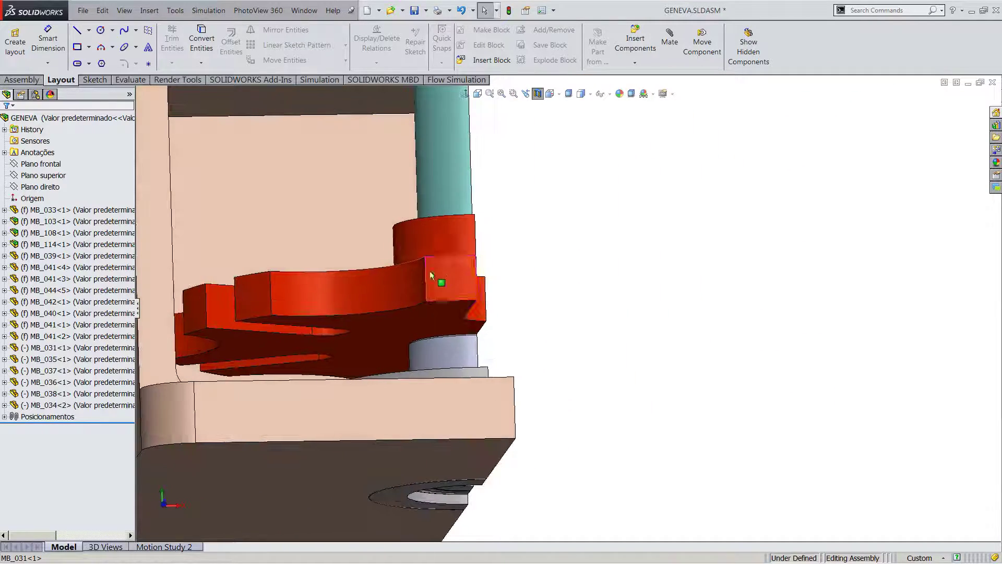
drag(431, 275, 459, 300)
key(Escape)
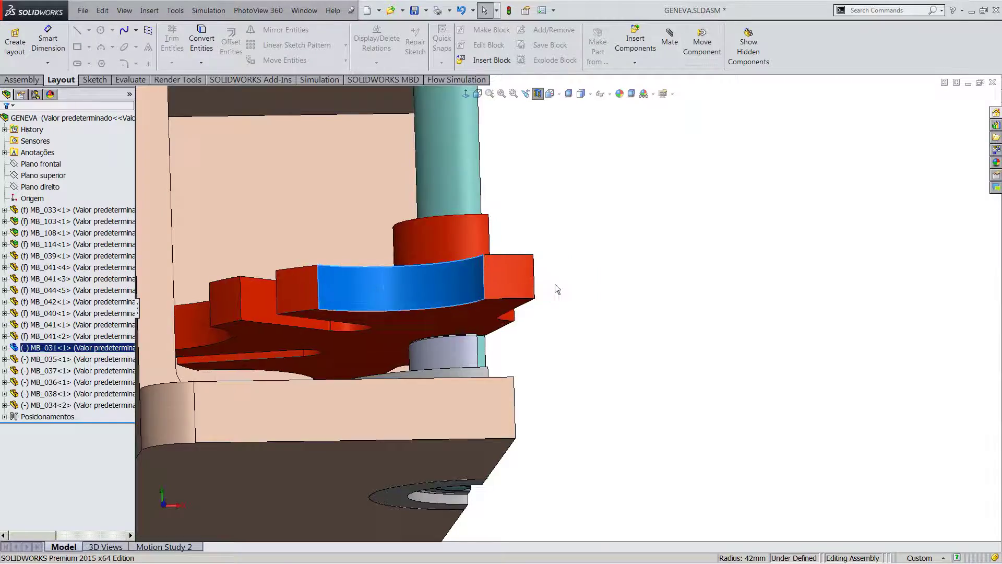
Examine the sectioned upper bearing housing and the joint between the shaft's top flange and the red pocket disc.
scroll(556, 285, up, 6)
middle_drag(564, 266, 485, 290)
scroll(543, 205, down, 2)
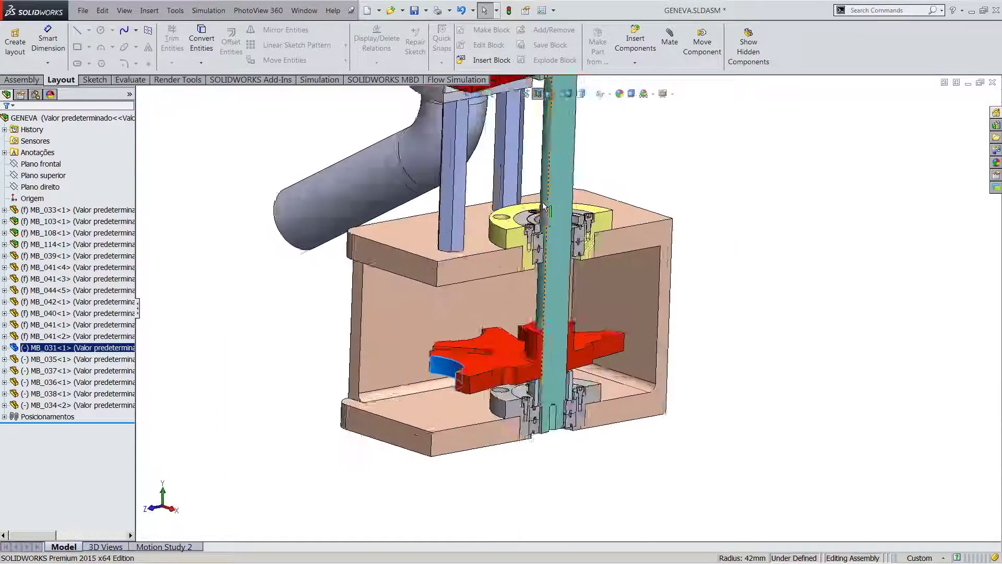
scroll(564, 255, down, 4)
middle_drag(577, 261, 526, 242)
scroll(526, 241, up, 10)
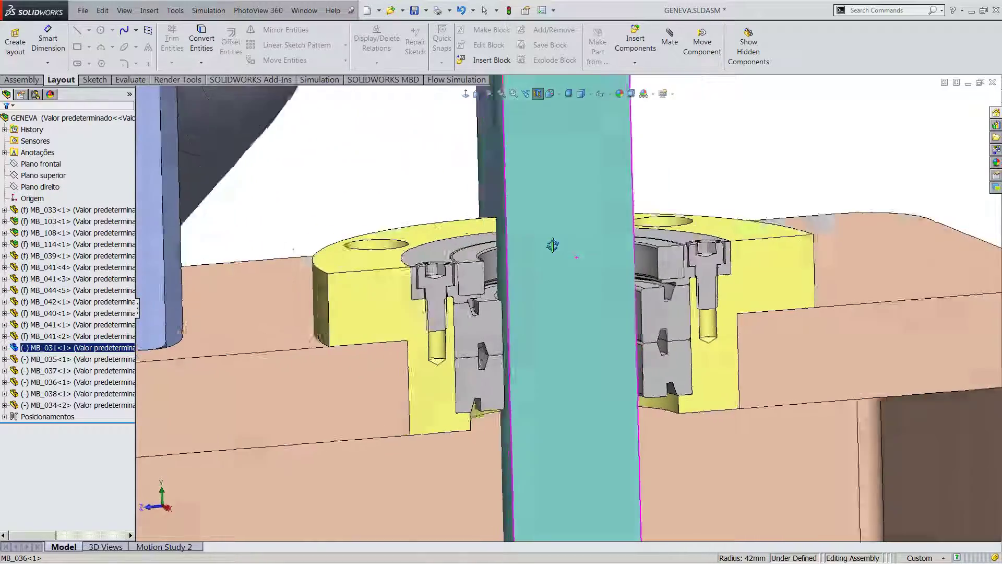
scroll(573, 209, down, 6)
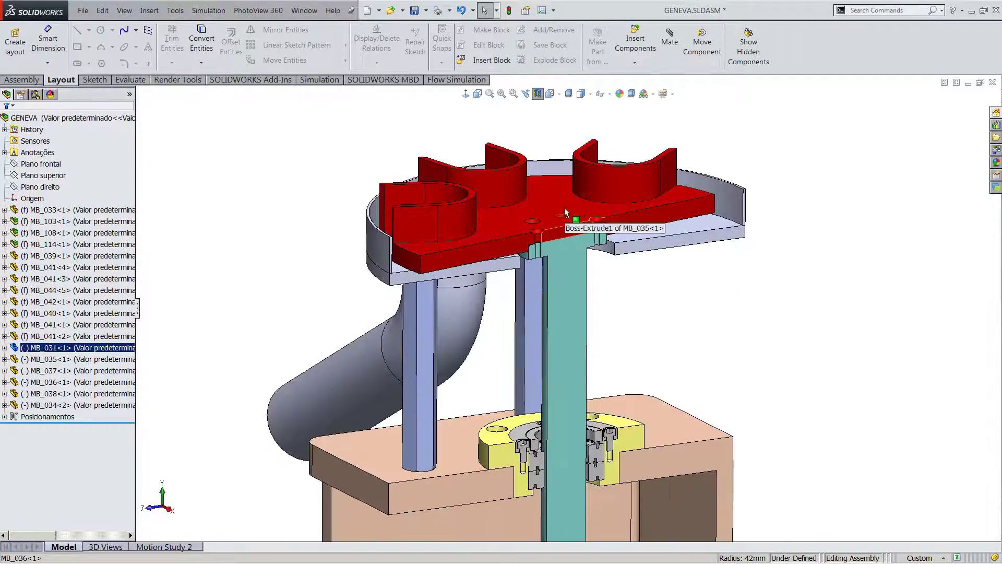
middle_drag(544, 255, 463, 271)
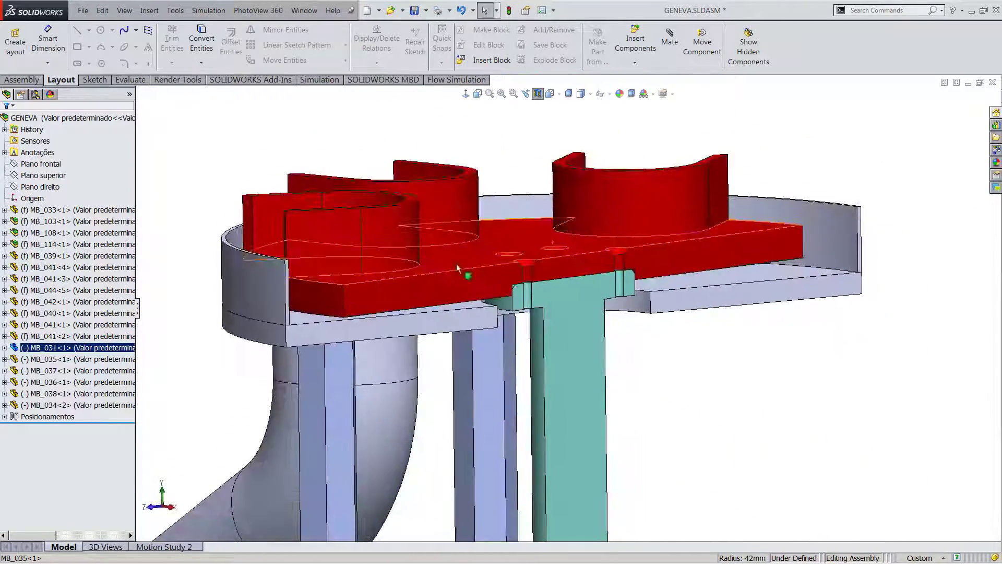
Rotate the red pocket disc MB_035 inside its tray until its pocket moves off the outlet pipe opening.
click(440, 273)
drag(441, 273, 514, 281)
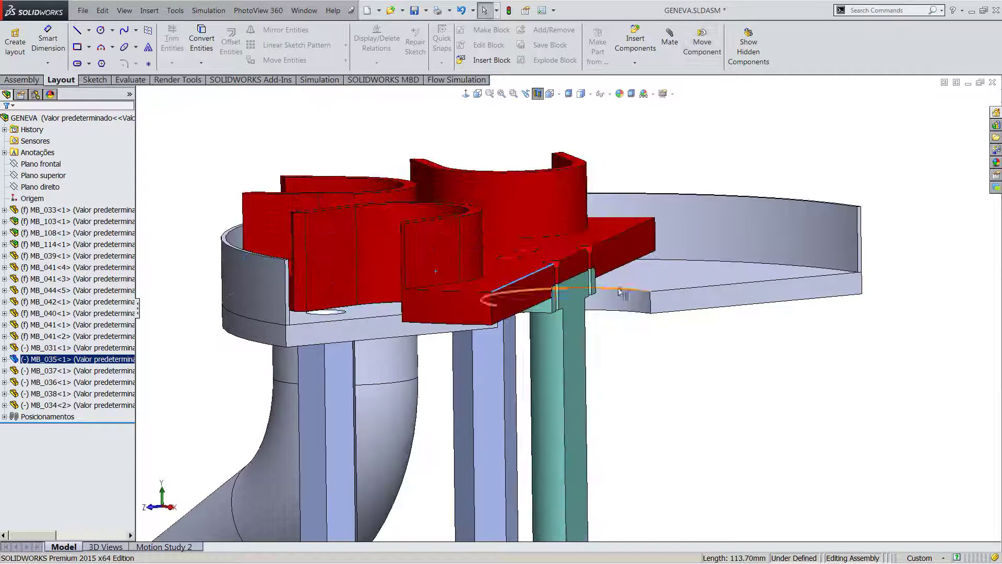
click(690, 292)
click(326, 148)
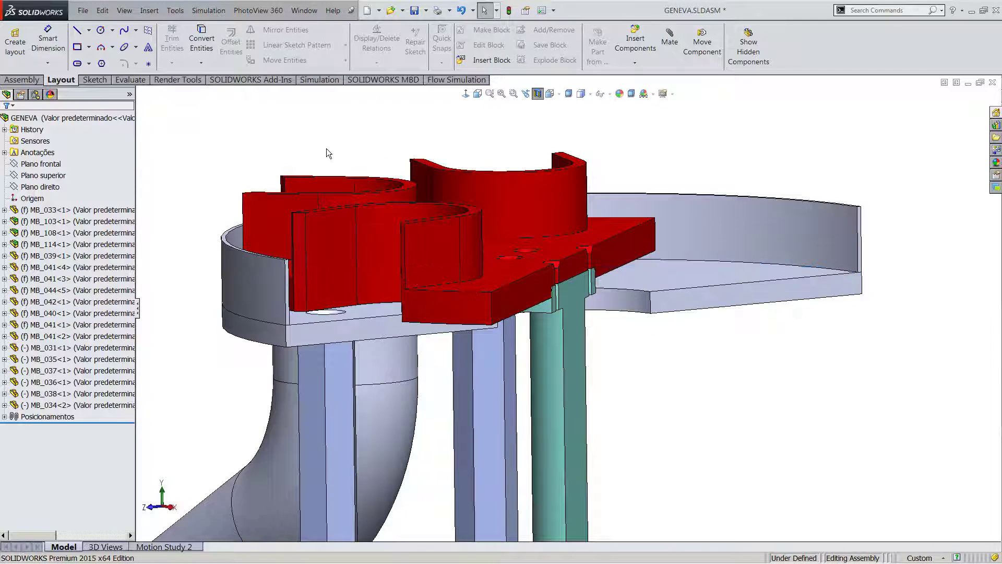
middle_drag(327, 148, 545, 263)
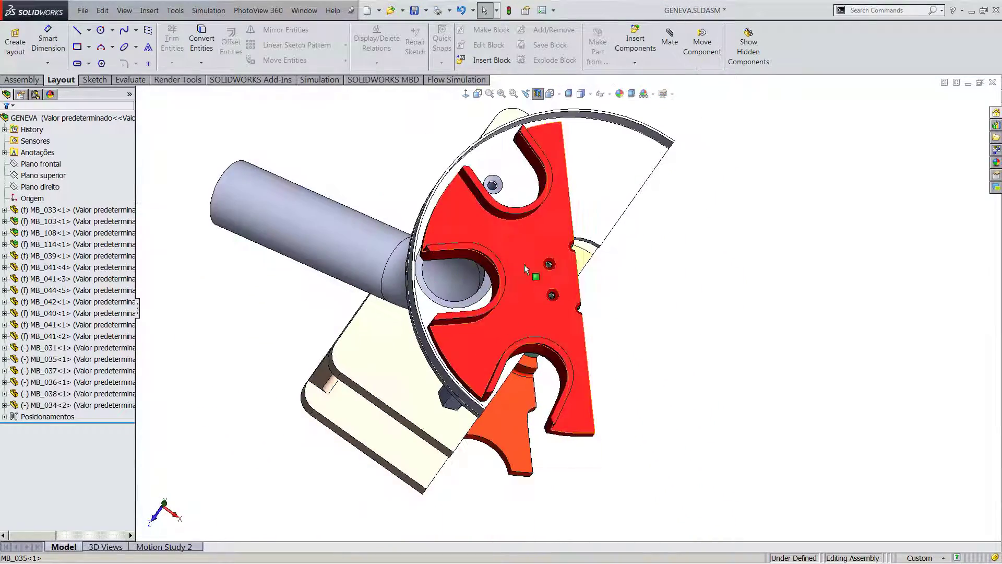
click(544, 264)
drag(544, 263, 573, 265)
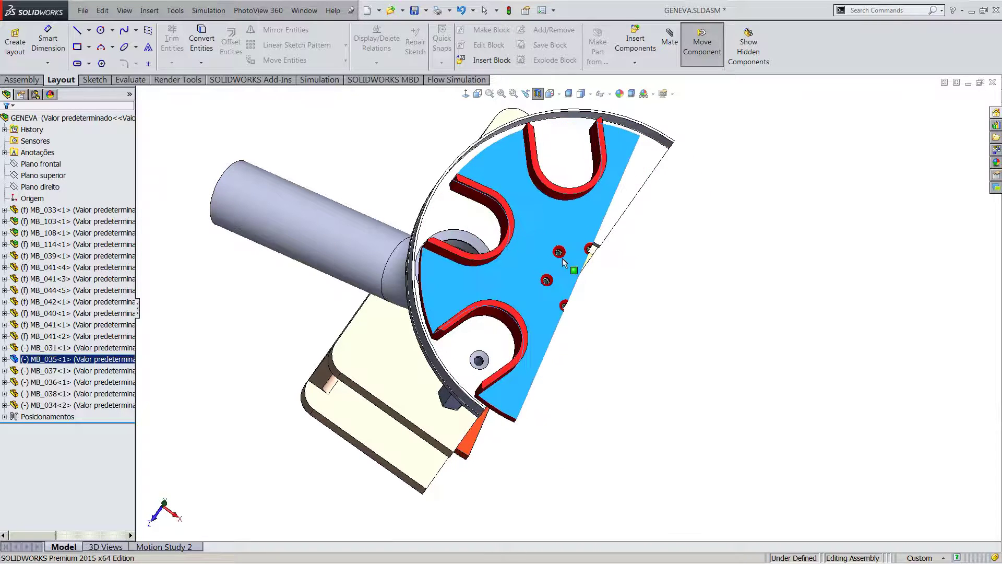
key(Escape)
click(400, 145)
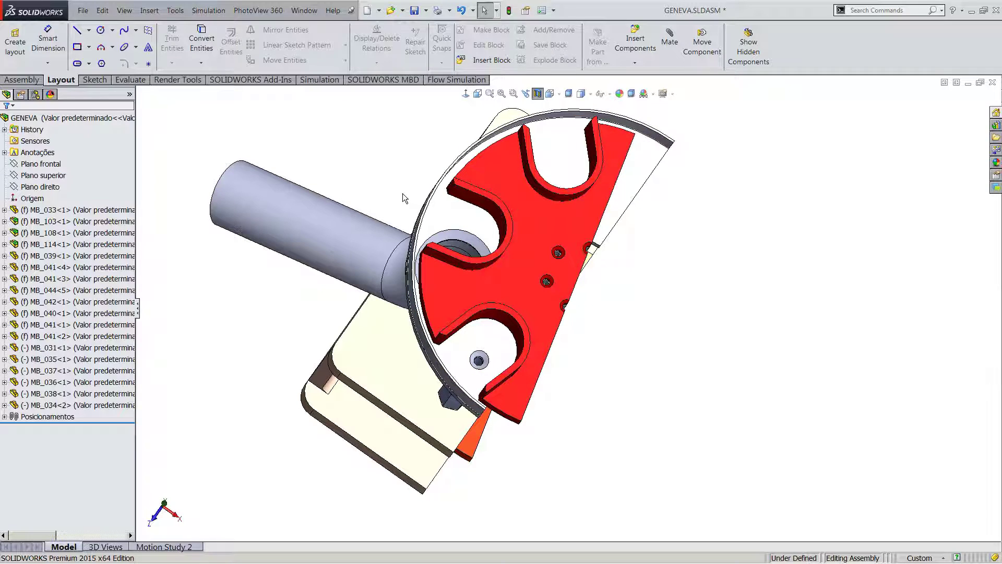
Turn off the section view and show the complete assembly in isometric view.
middle_drag(410, 193, 540, 122)
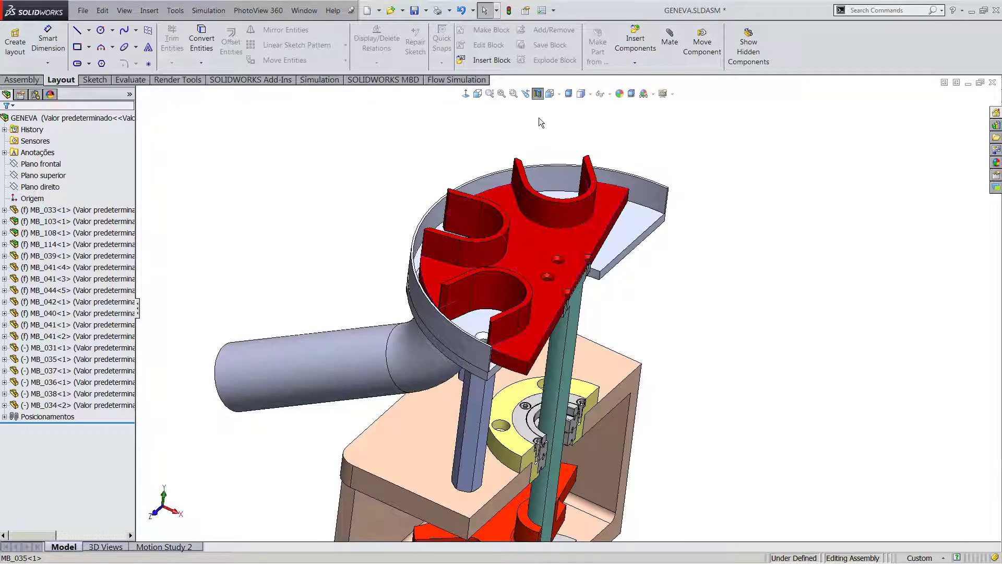
click(538, 94)
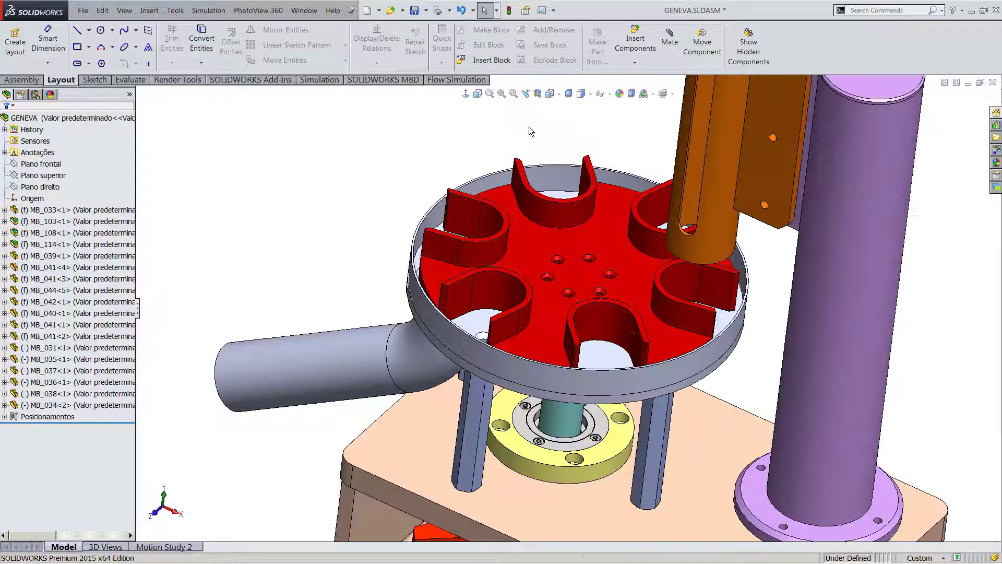
key(ctrl+7)
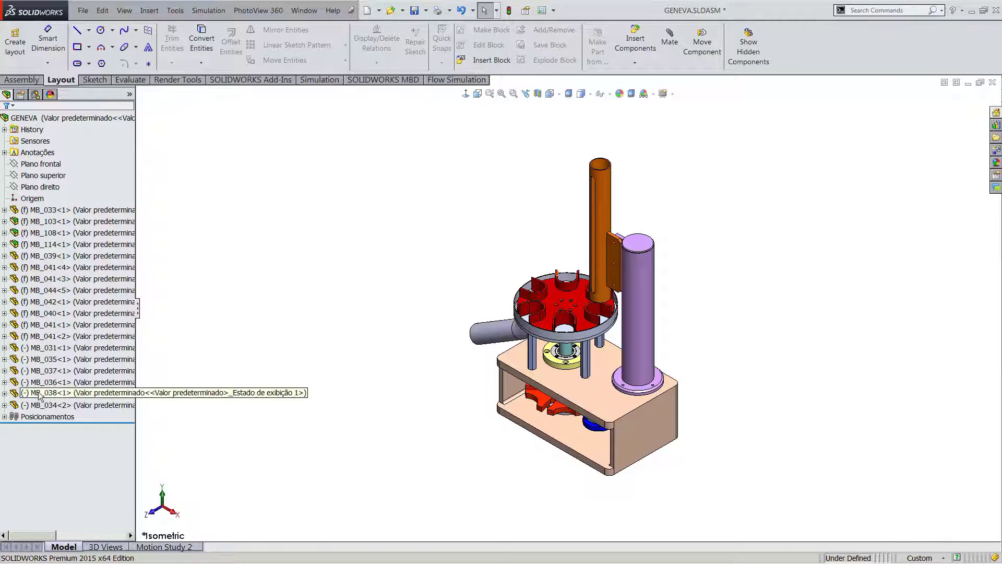
key(ctrl+s)
Expand the assembly's Posicionamentos mate folder and review its mates down to the end of the list.
click(4, 417)
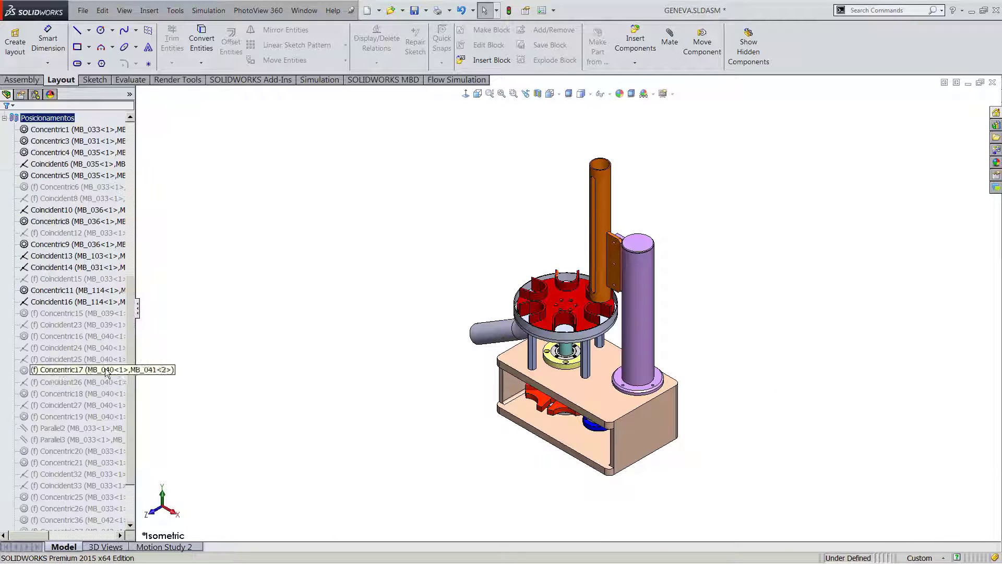
scroll(129, 377, up, 1)
scroll(129, 350, down, 3)
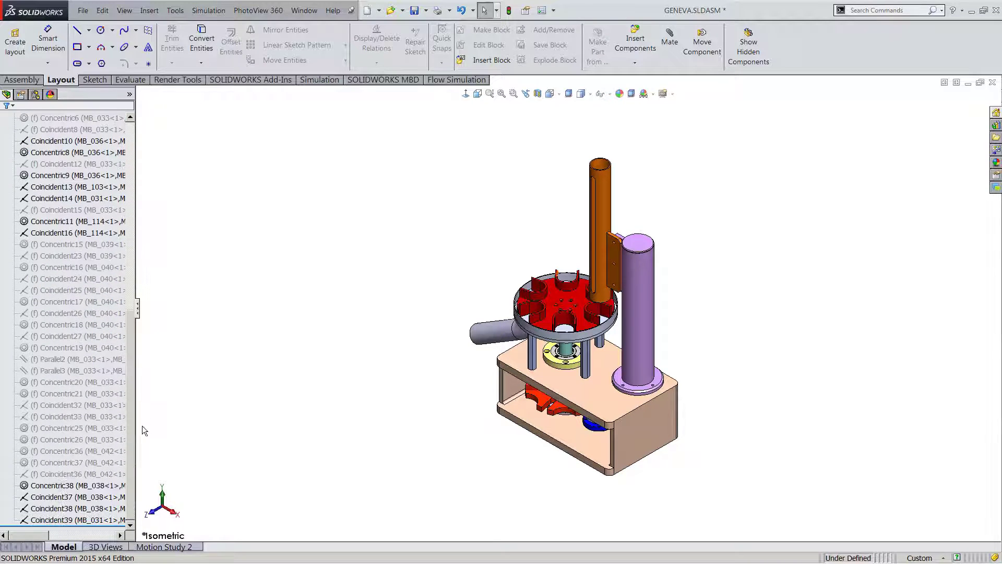
key(ctrl+s)
drag(130, 418, 120, 436)
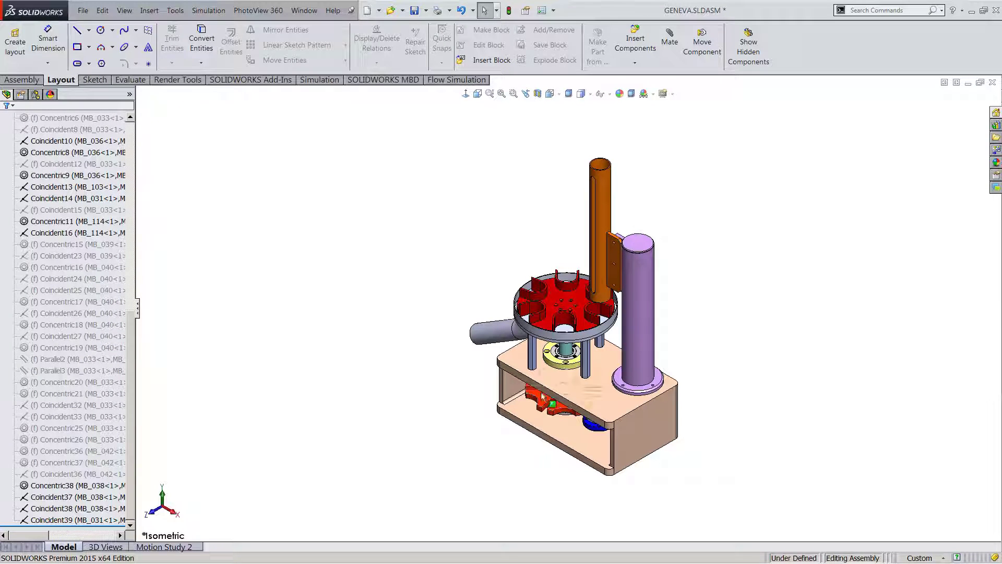
Bring the Geneva wheel and crank inside the frame into closer view.
scroll(602, 348, down, 3)
scroll(602, 365, up, 1)
middle_drag(601, 415, 502, 443)
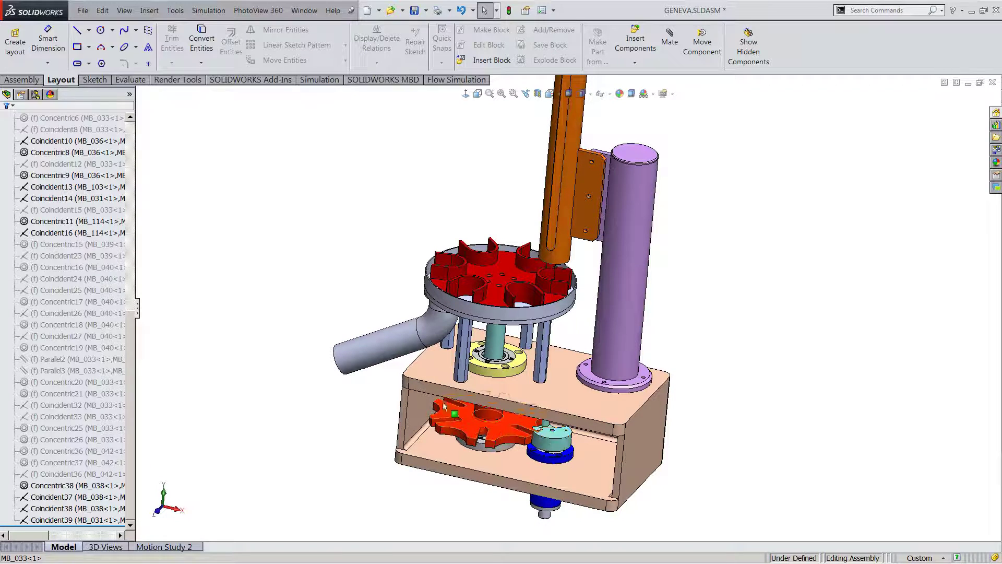